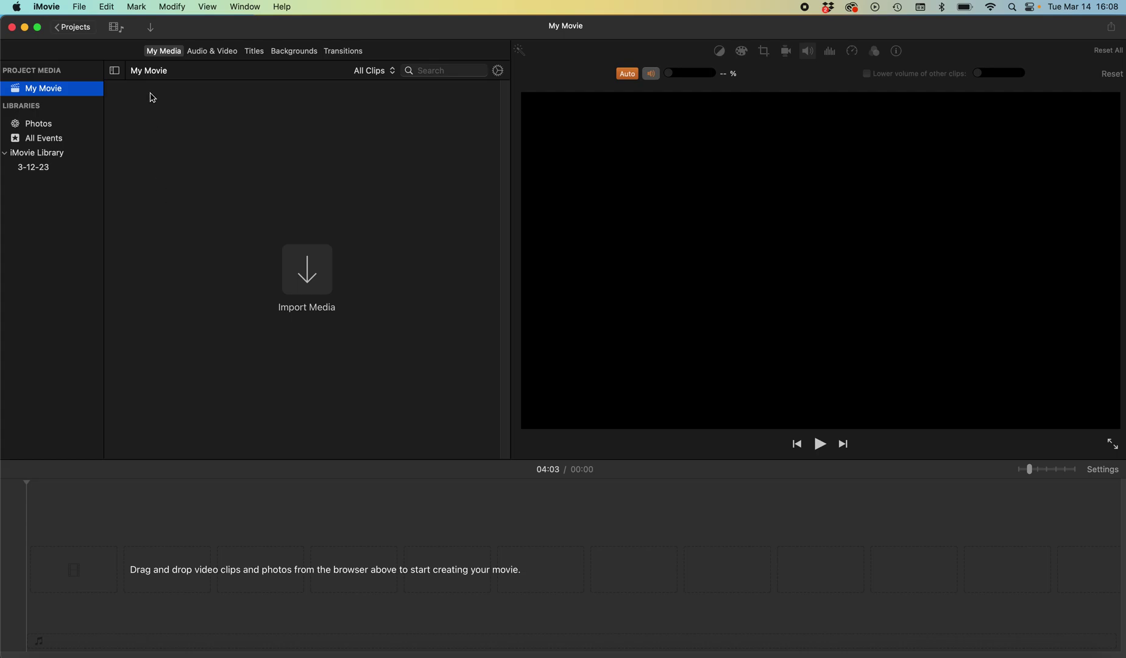
# Start a media import and select FullSizeRender(10).mov and FullSizeRender(11).mov in the Jupiter (2)_videos folder
pyautogui.click(308, 270)
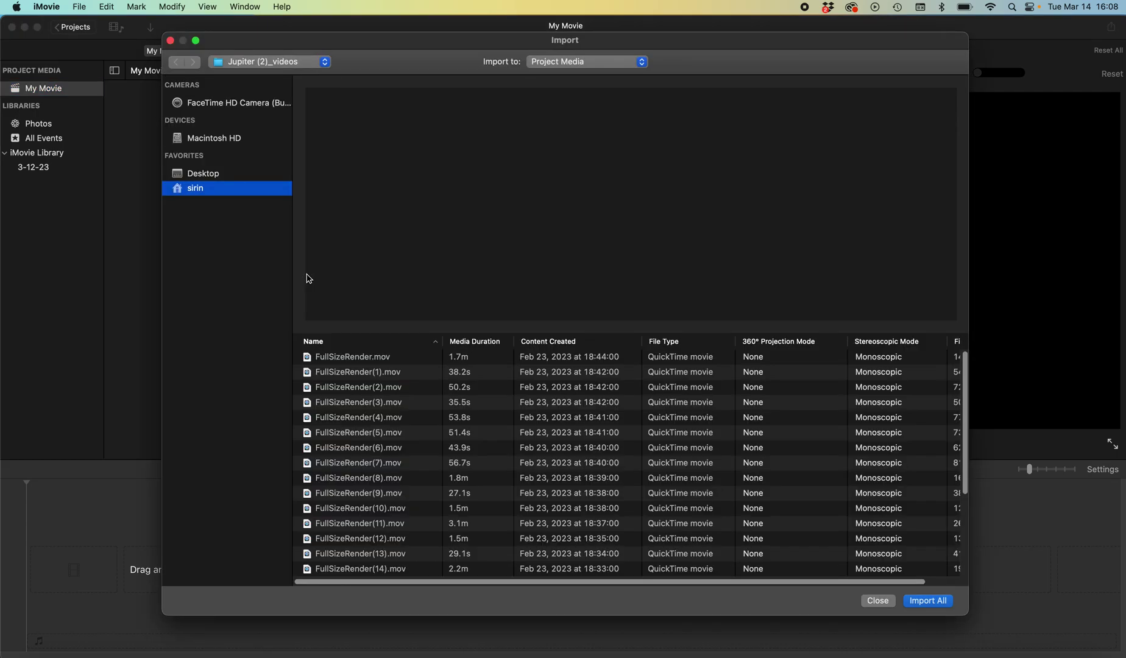
pyautogui.click(395, 512)
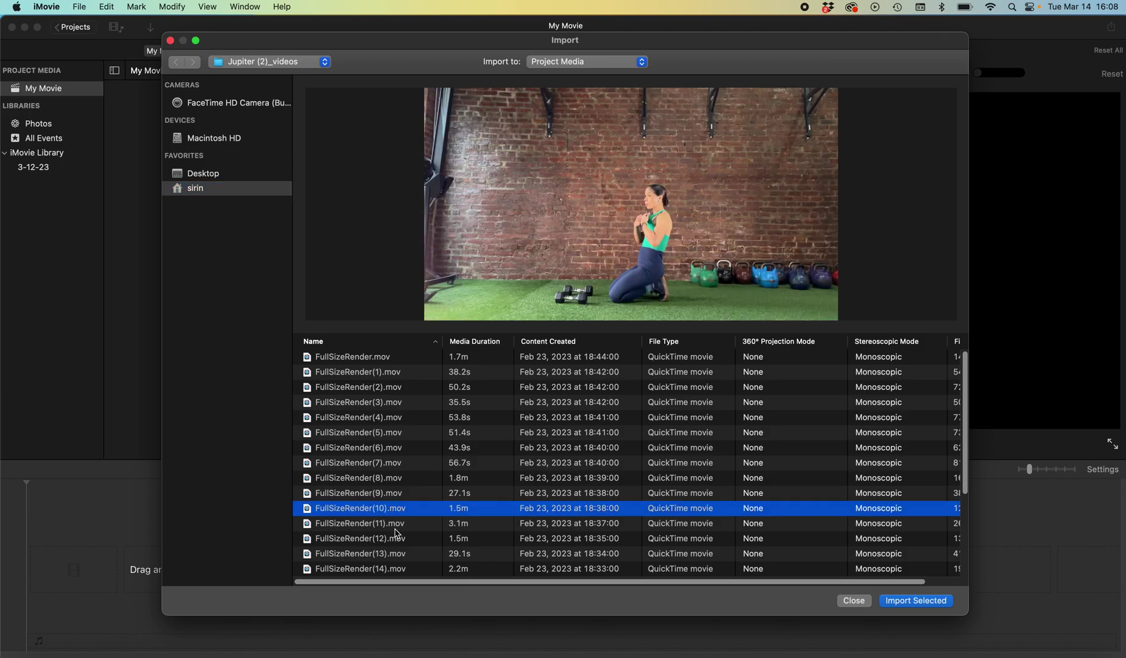
pyautogui.click(400, 527)
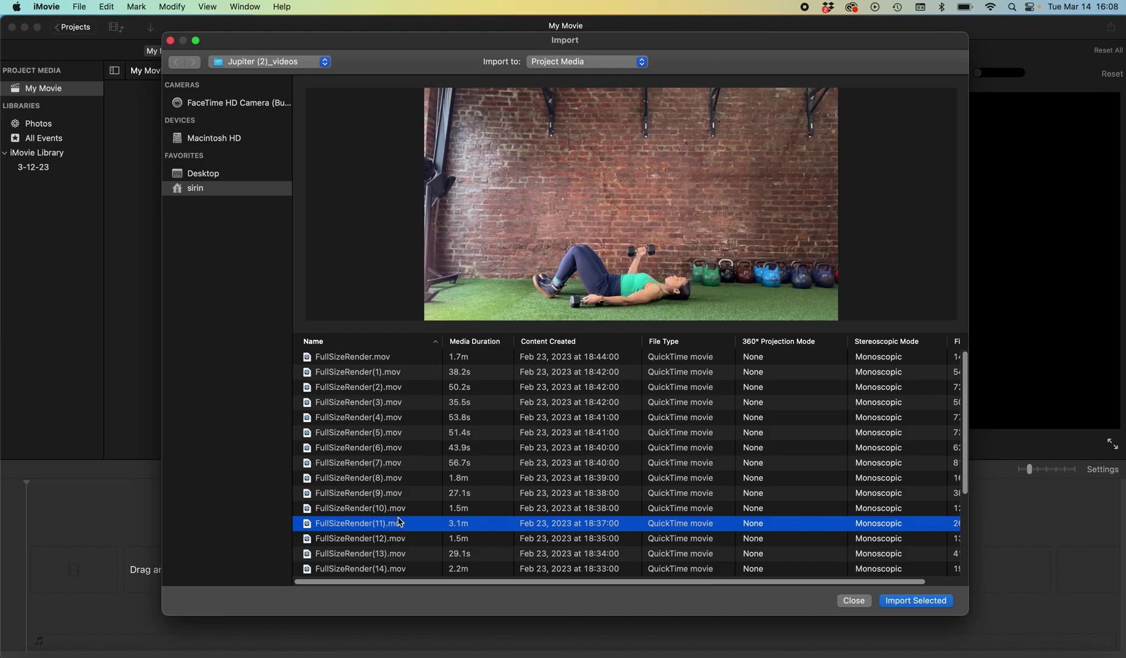
pyautogui.click(401, 513)
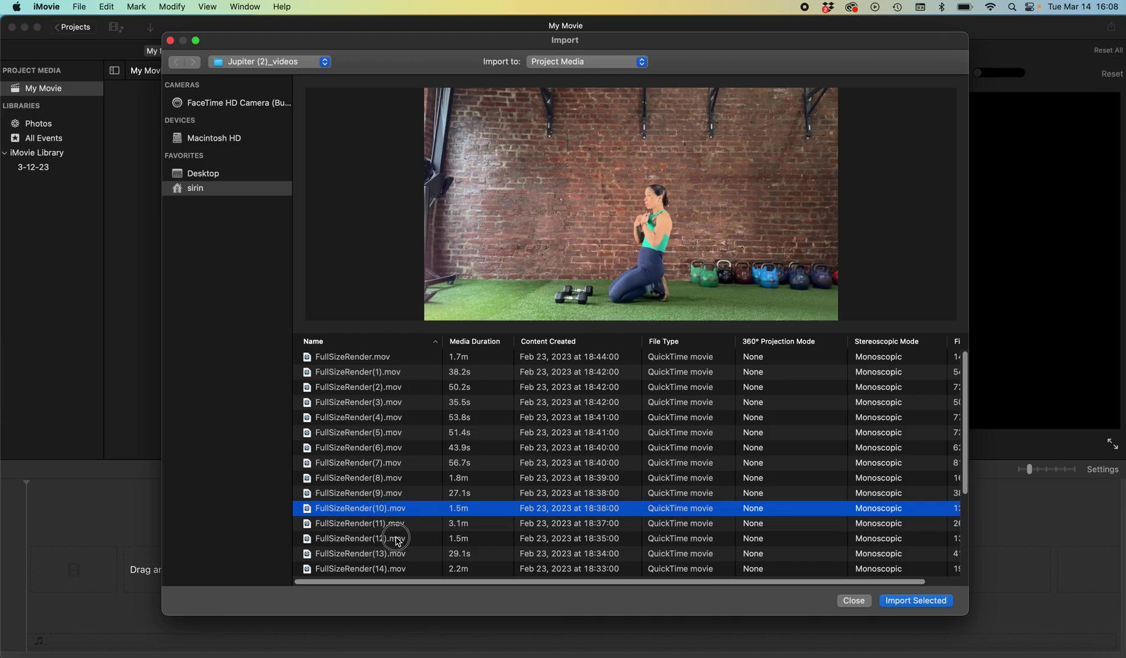
pyautogui.click(398, 539)
pyautogui.click(397, 527)
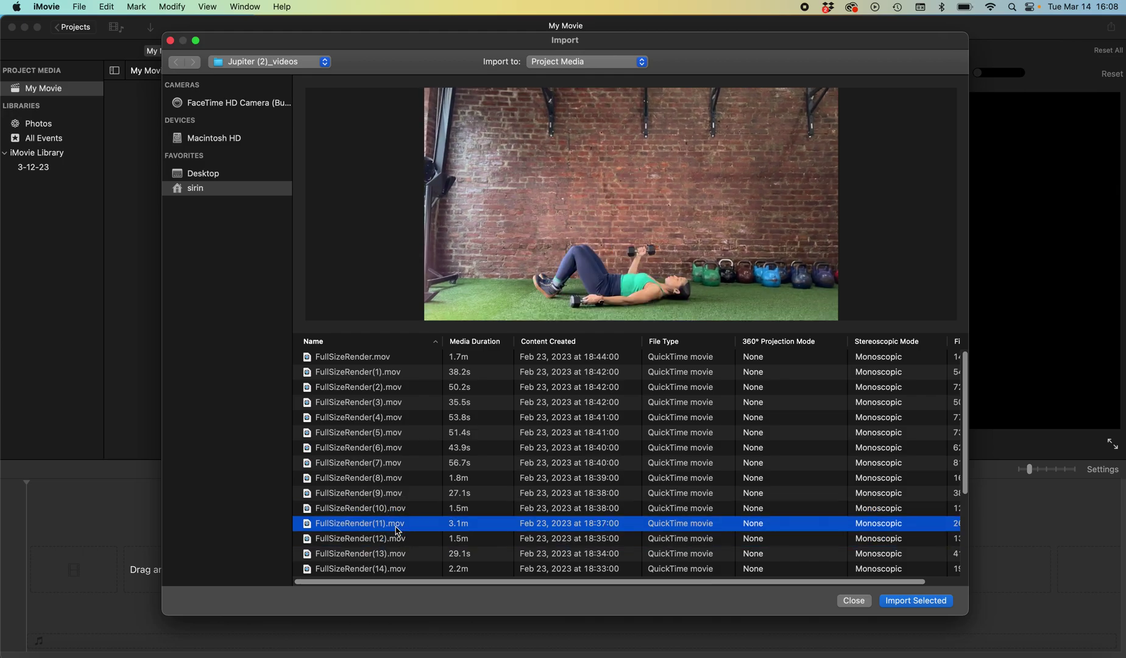
pyautogui.click(399, 511)
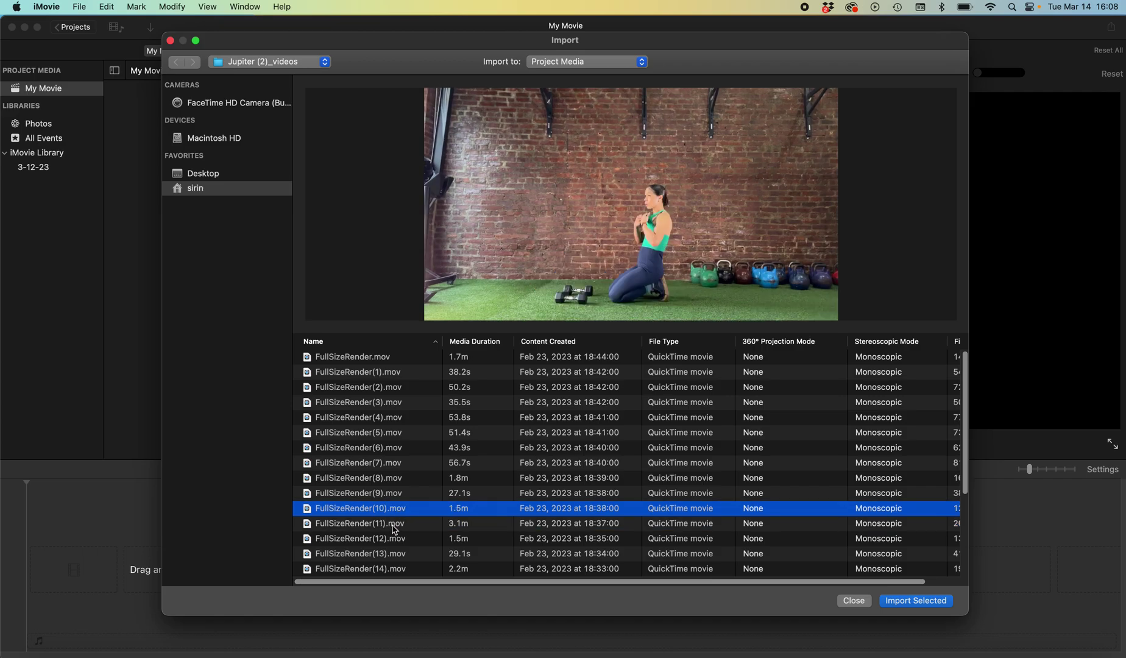
pyautogui.keyDown('shift'); pyautogui.click(394, 529); pyautogui.keyUp('shift')
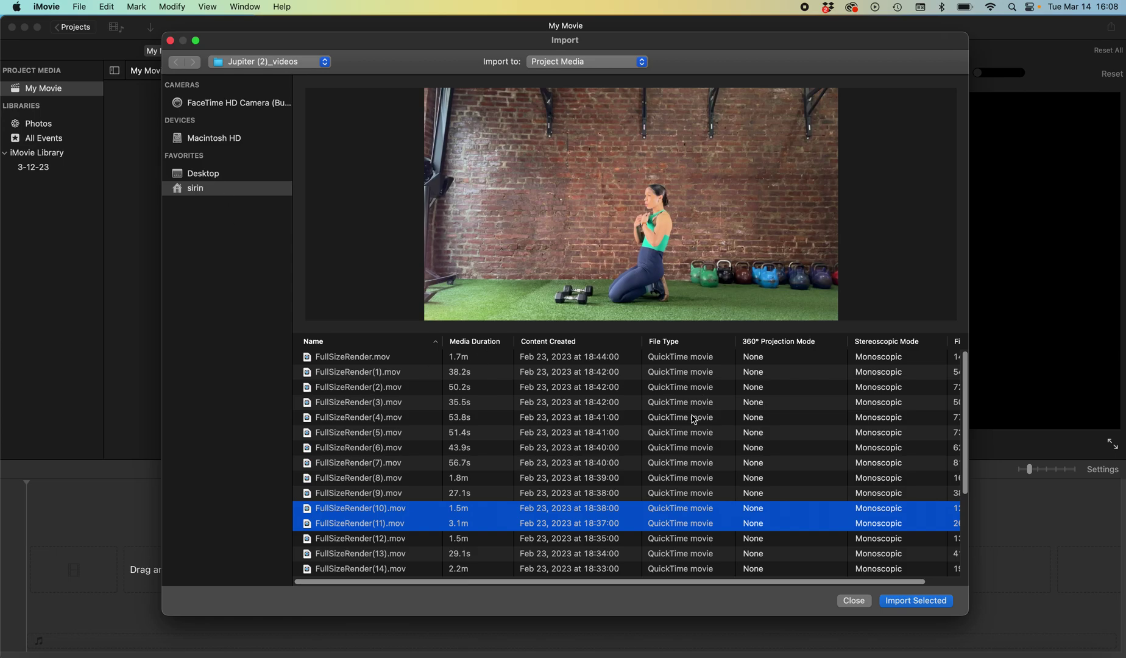
# Browse from the Desktop and home folder through Movies and the workout videos folder to Jupiter (2)_videos
pyautogui.click(202, 175)
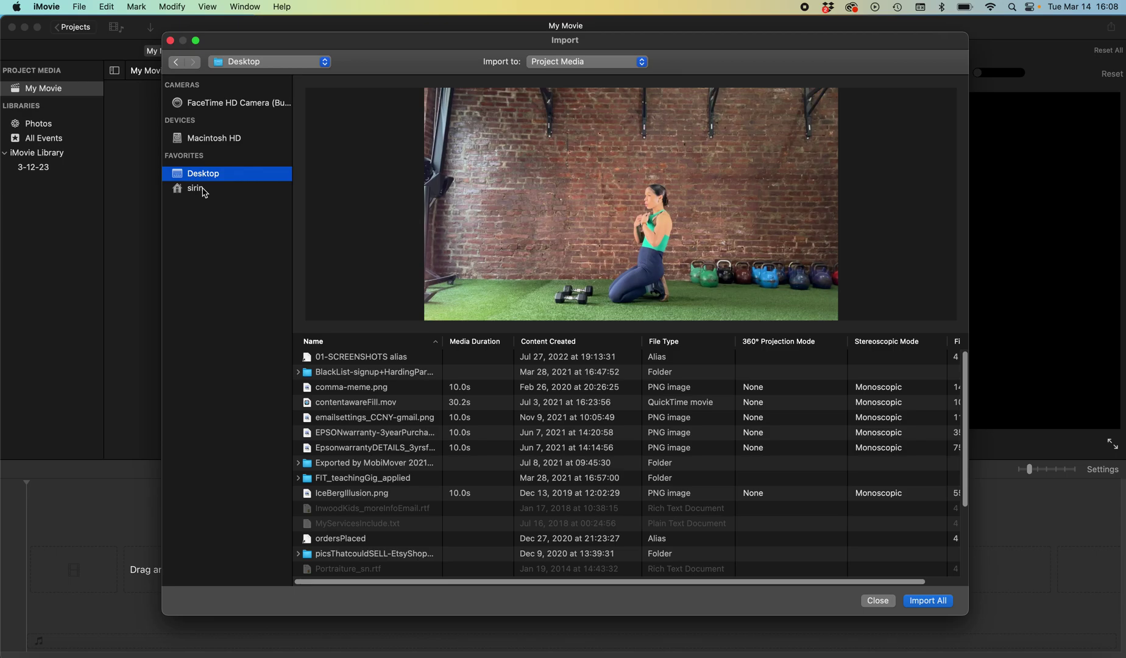
pyautogui.click(204, 191)
pyautogui.click(338, 449)
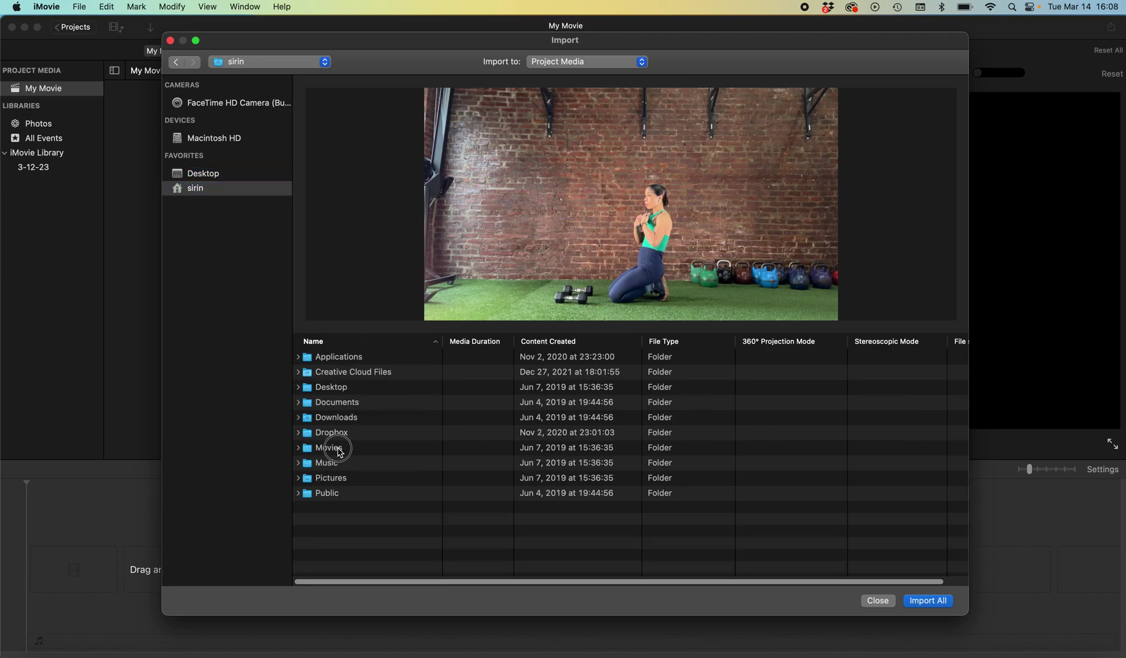
pyautogui.doubleClick(340, 450)
pyautogui.doubleClick(372, 359)
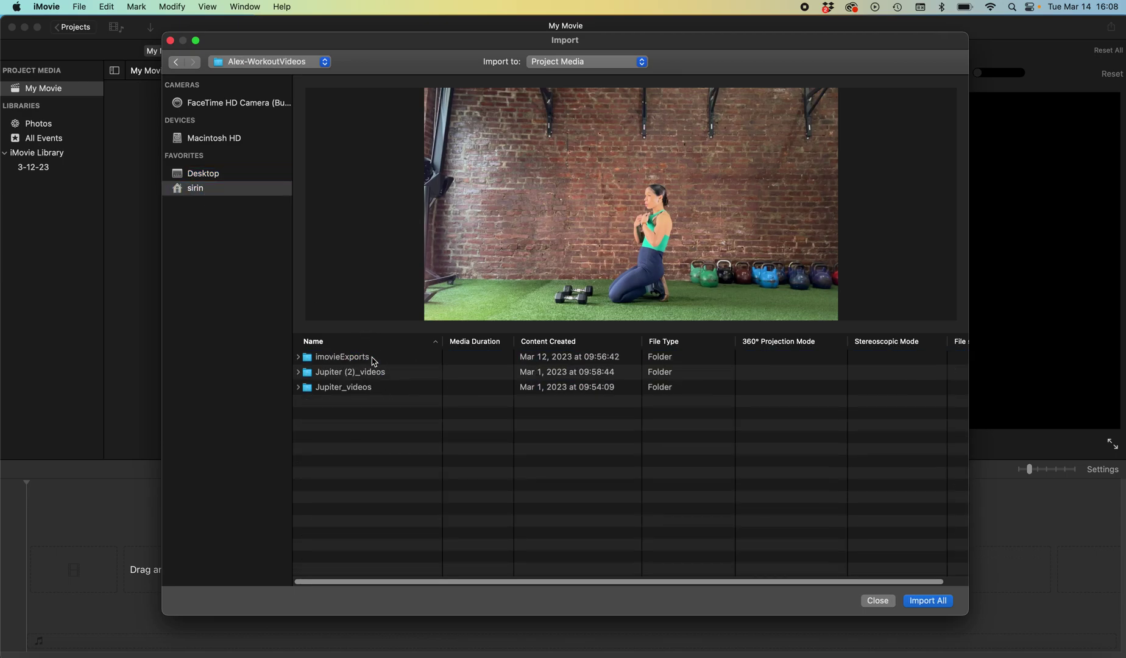
pyautogui.click(375, 360)
pyautogui.doubleClick(374, 373)
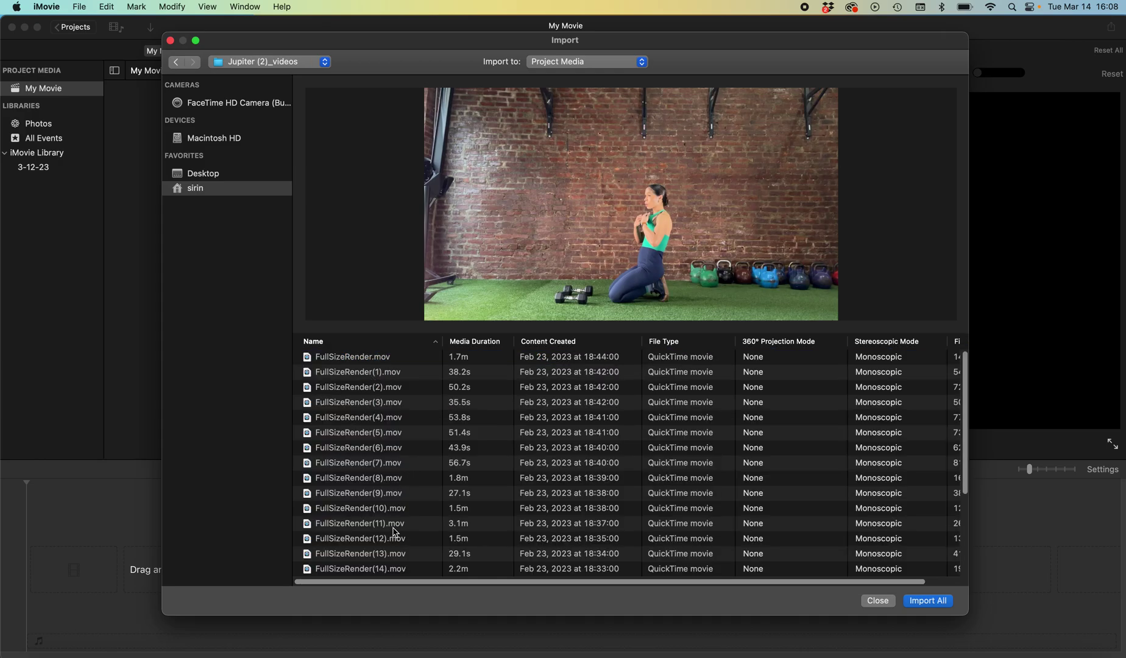
# Import FullSizeRender(10).mov and FullSizeRender(11).mov together into the project media
pyautogui.click(395, 532)
pyautogui.click(401, 509)
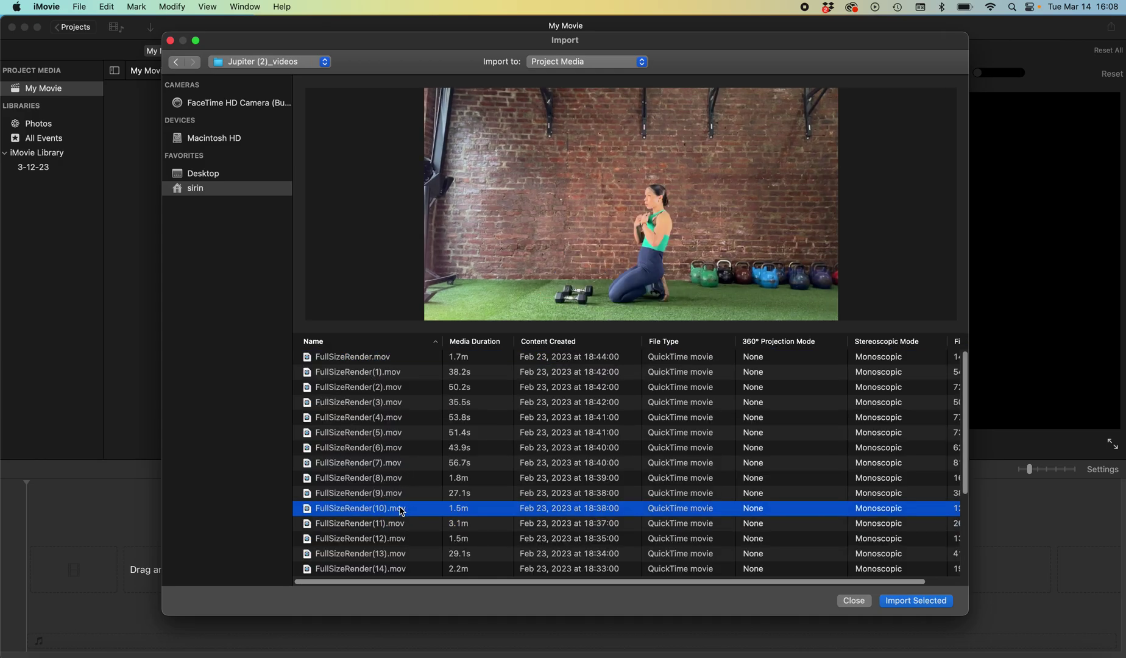
pyautogui.keyDown('shift'); pyautogui.click(395, 527); pyautogui.keyUp('shift')
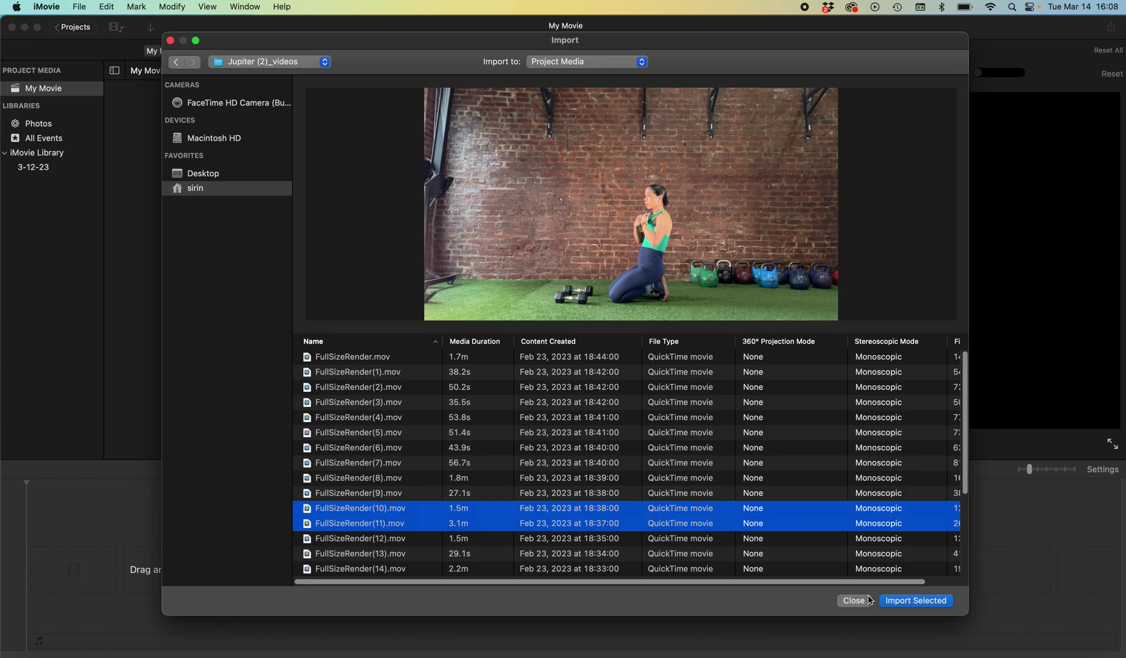
pyautogui.click(908, 602)
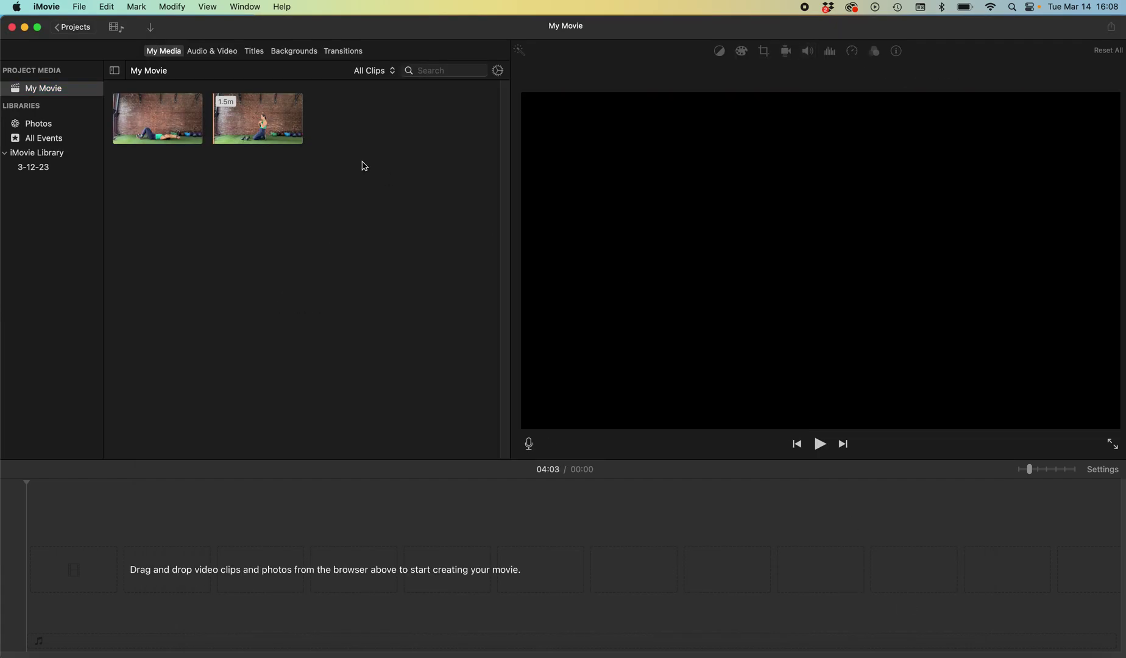
# Add both imported clips to the timeline, the 3.1-minute floor exercise first and the 1.5-minute kneeling clip after it
pyautogui.click(167, 120)
pyautogui.moveTo(166, 120); pyautogui.dragTo(95, 571)
pyautogui.moveTo(266, 122); pyautogui.dragTo(838, 570)
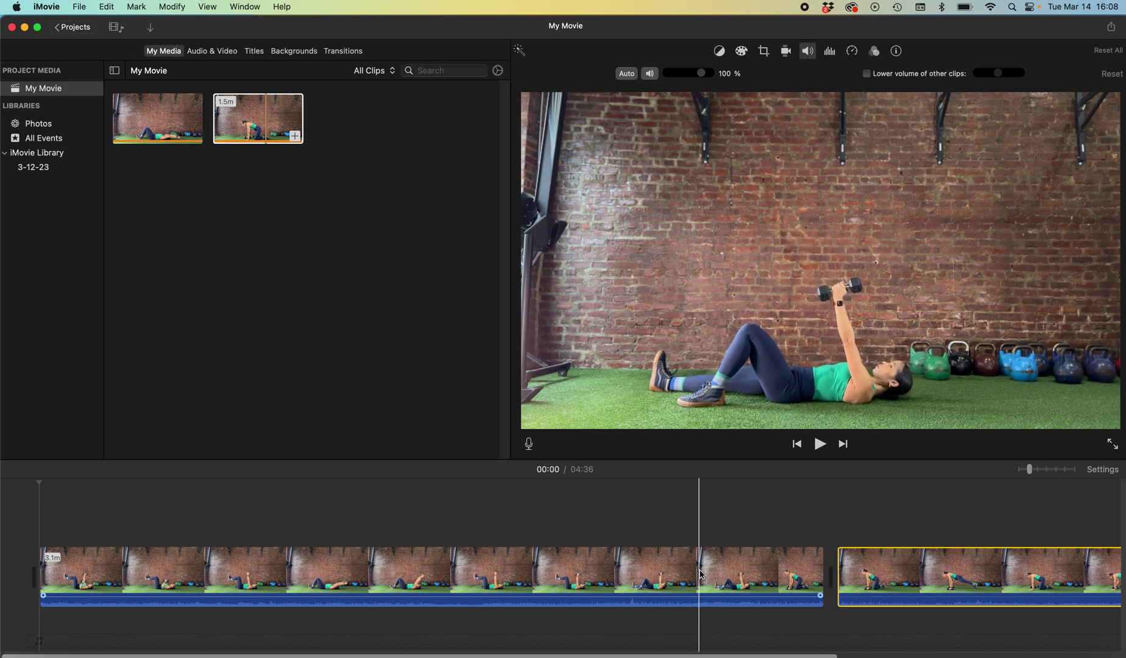
# Select both timeline clips and lower their volume to 5%
pyautogui.hscroll(4, 701, 573)
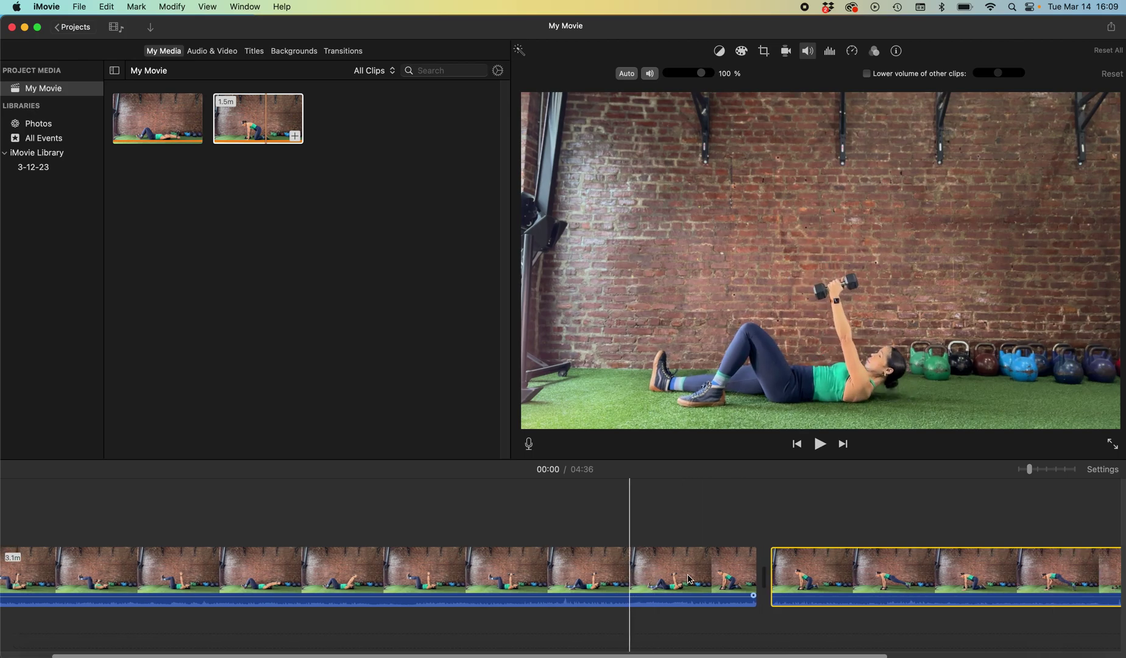
pyautogui.click(688, 579)
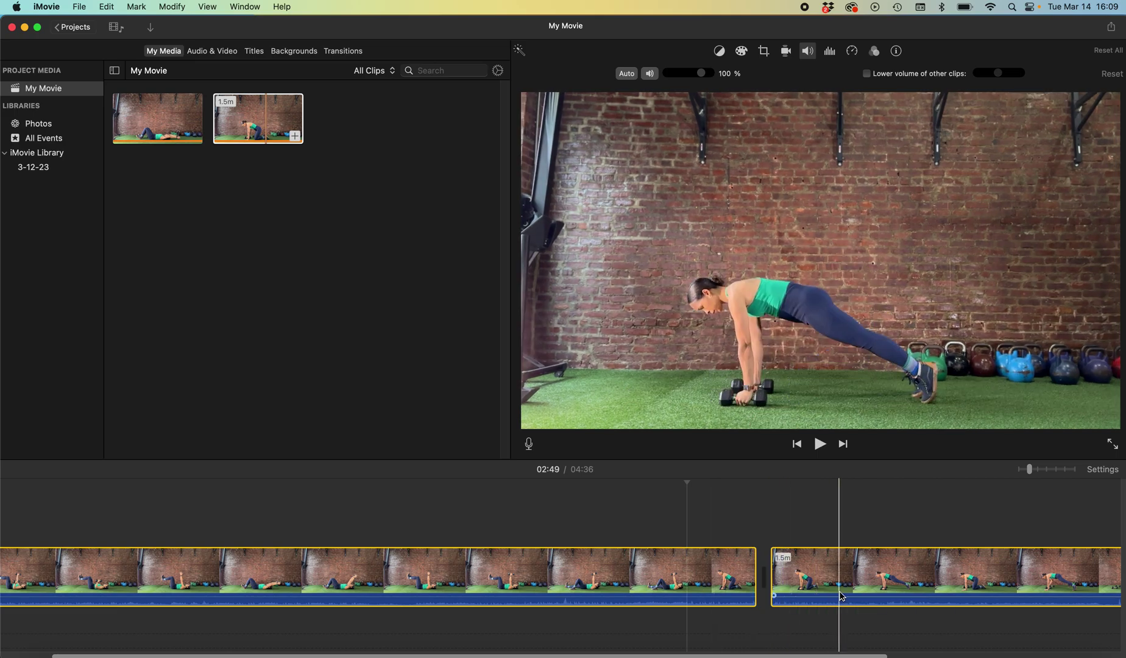
pyautogui.click(807, 51)
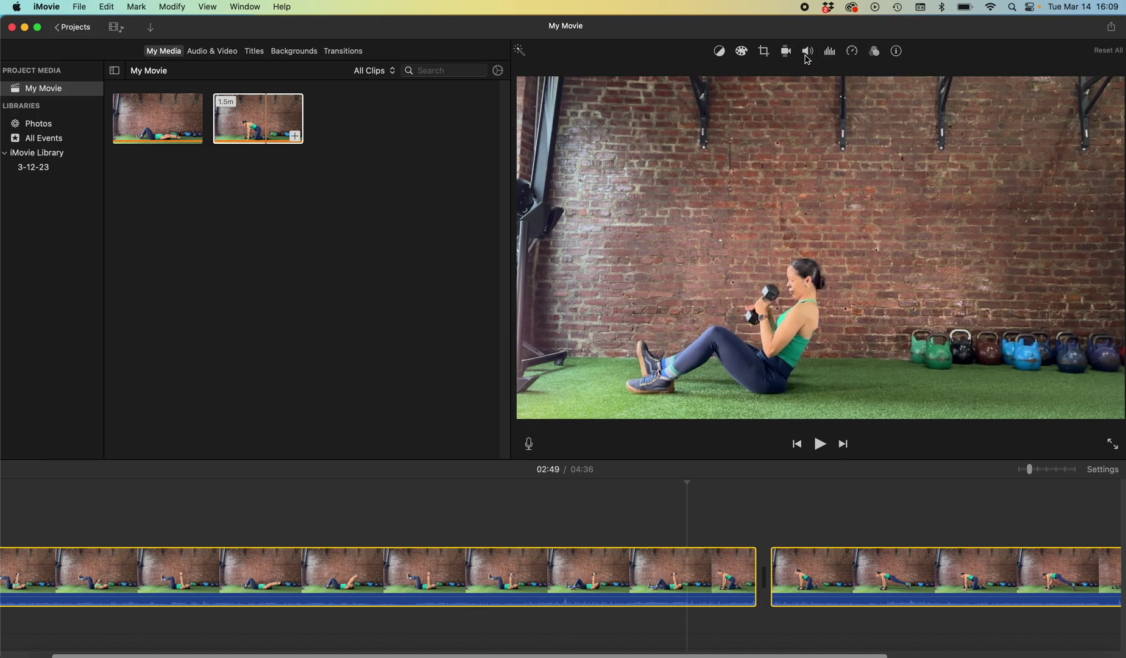
pyautogui.click(807, 52)
pyautogui.moveTo(704, 78); pyautogui.dragTo(671, 80)
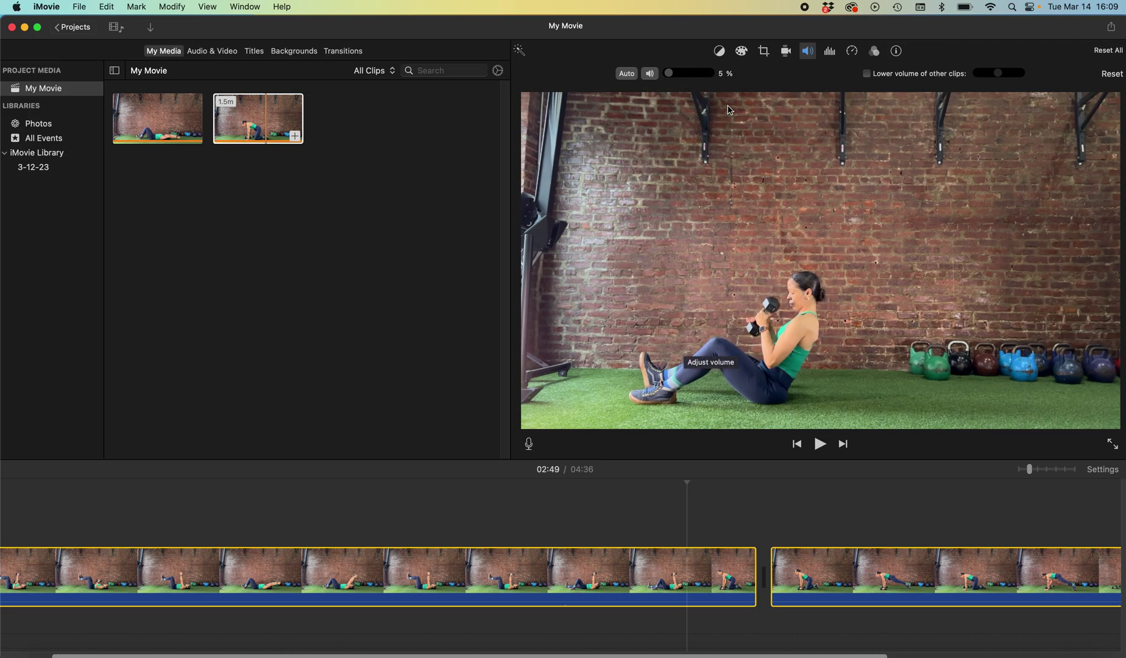
# Darken both selected clips slightly by lowering the highlights and midtones with color correction
pyautogui.click(743, 53)
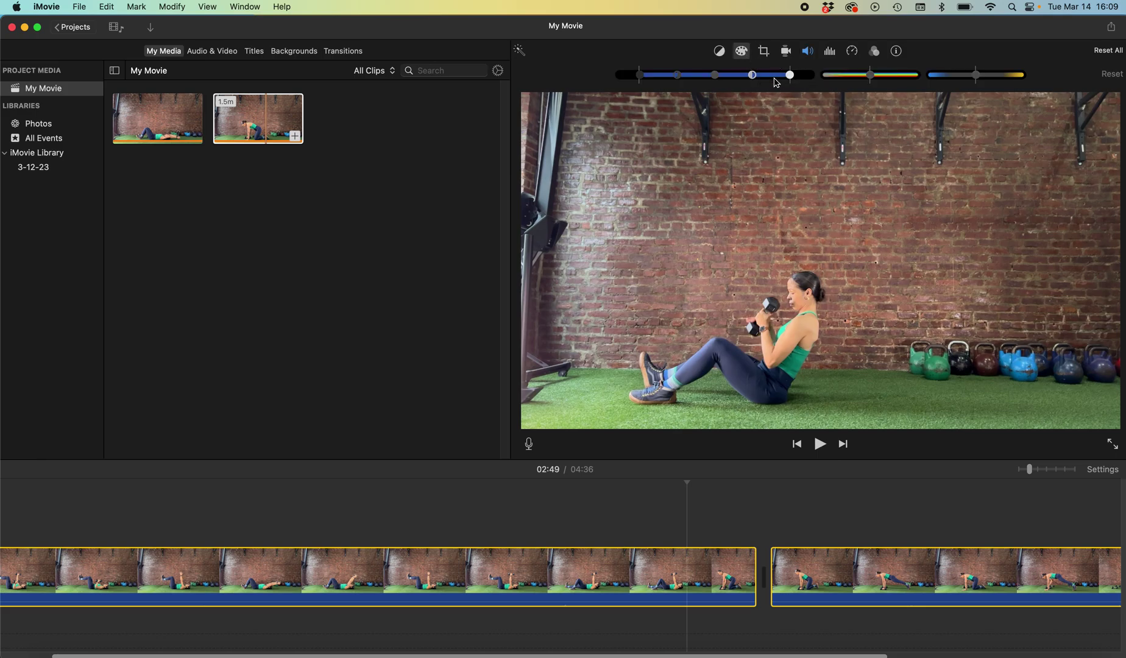
pyautogui.moveTo(790, 80); pyautogui.dragTo(699, 83)
pyautogui.click(712, 80)
pyautogui.moveTo(783, 80); pyautogui.dragTo(780, 80)
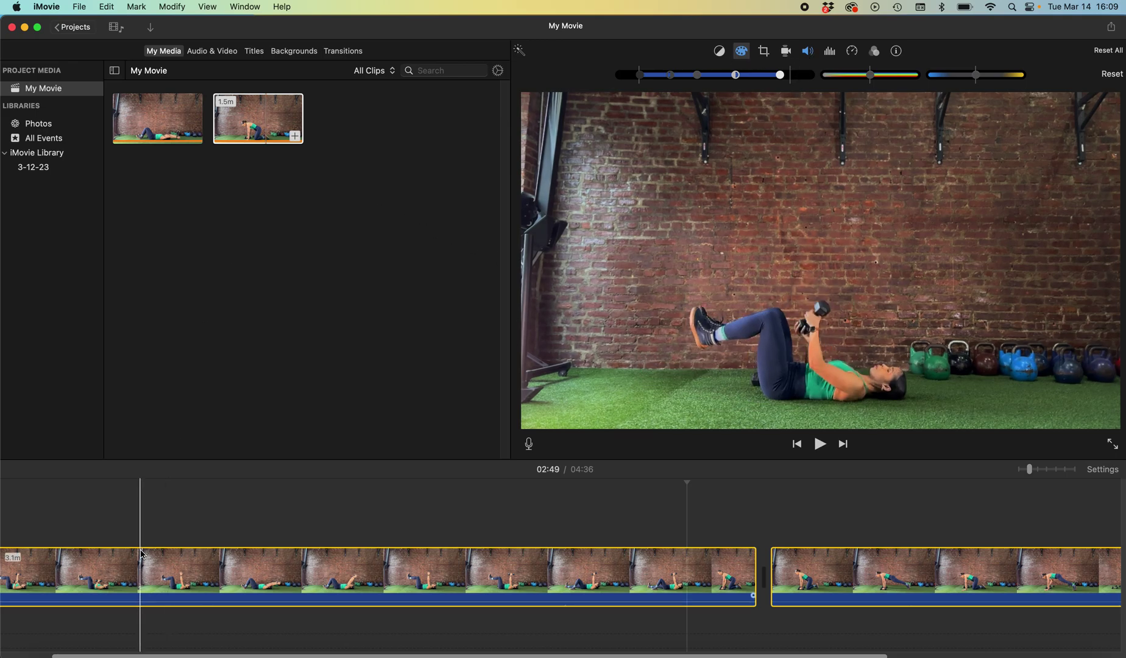
# Select only the second timeline clip and set the playhead near its start, at about 03:18
pyautogui.moveTo(201, 653); pyautogui.dragTo(137, 654)
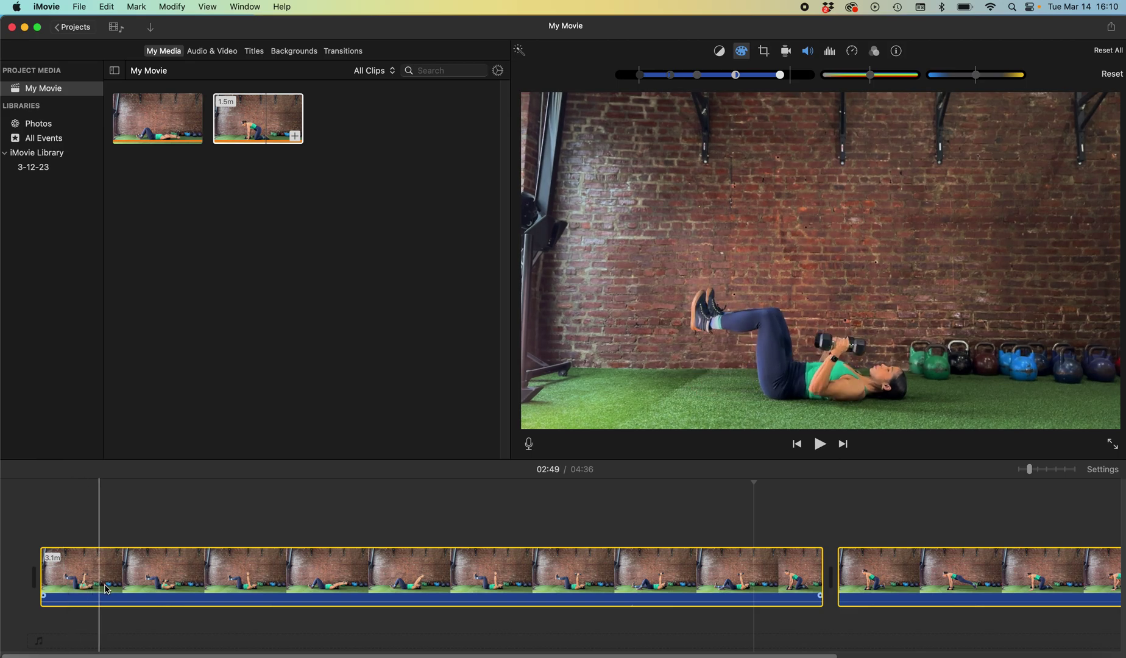
pyautogui.click(850, 582)
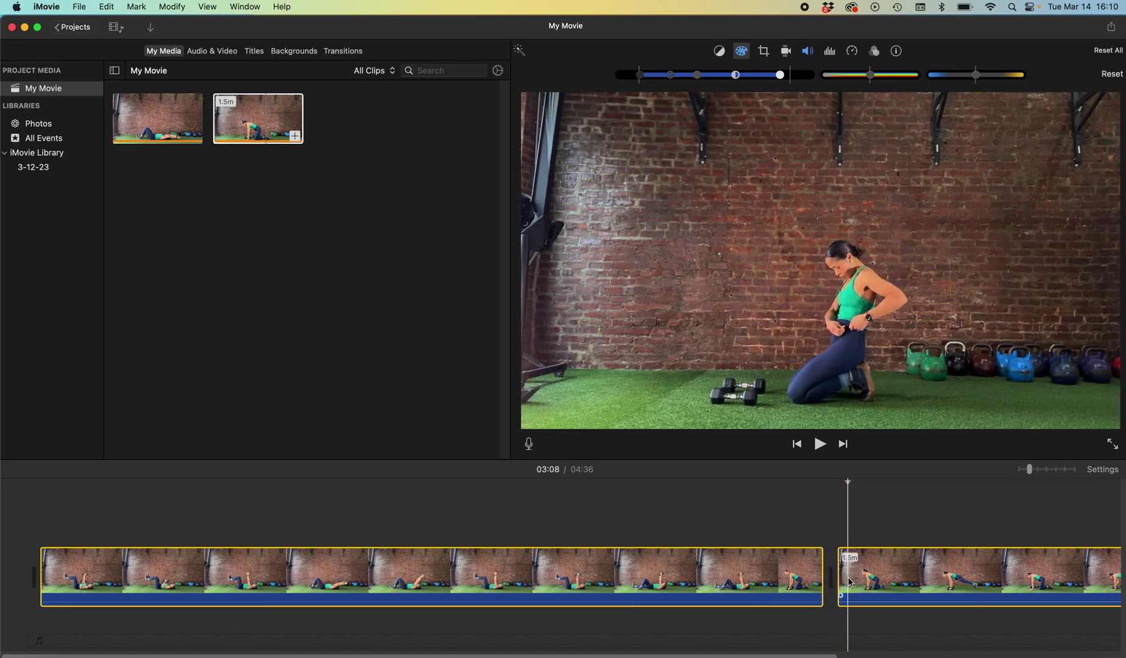
pyautogui.click(877, 575)
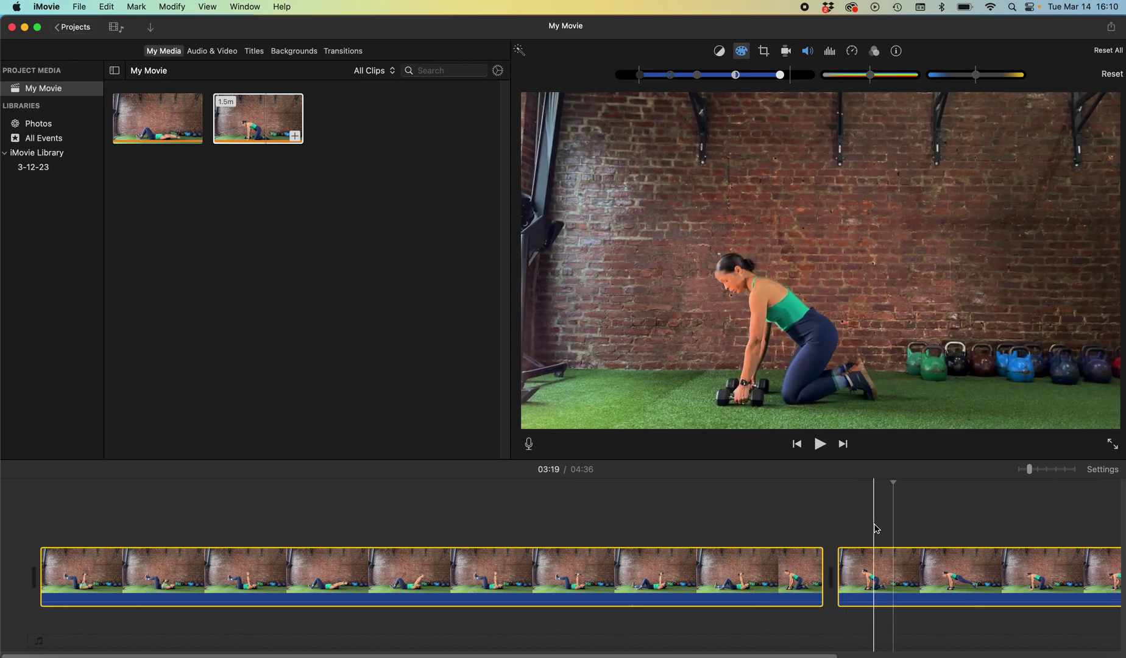
pyautogui.click(889, 572)
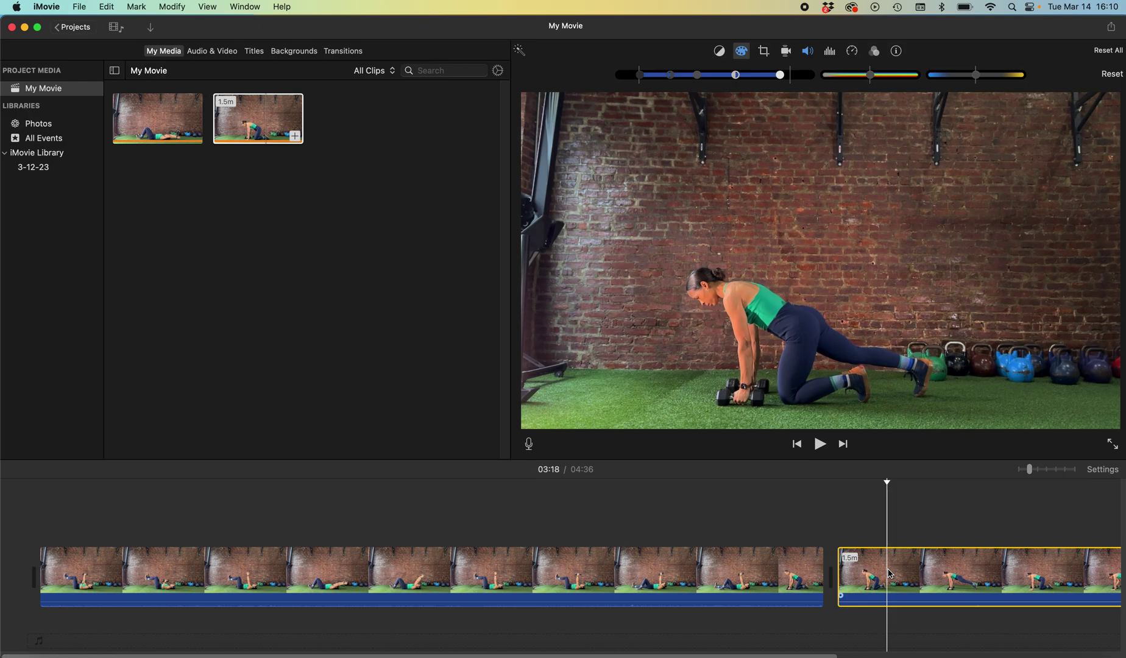
# Cut the opening of the second clip by range-selecting its first 7 seconds or so, up to 03:13, and deleting them
pyautogui.moveTo(832, 652); pyautogui.dragTo(1035, 650)
pyautogui.moveTo(1038, 474)
pyautogui.mouseDown()
pyautogui.moveTo(1071, 475)
pyautogui.moveTo(1029, 471)
pyautogui.moveTo(1038, 471)
pyautogui.mouseUp()
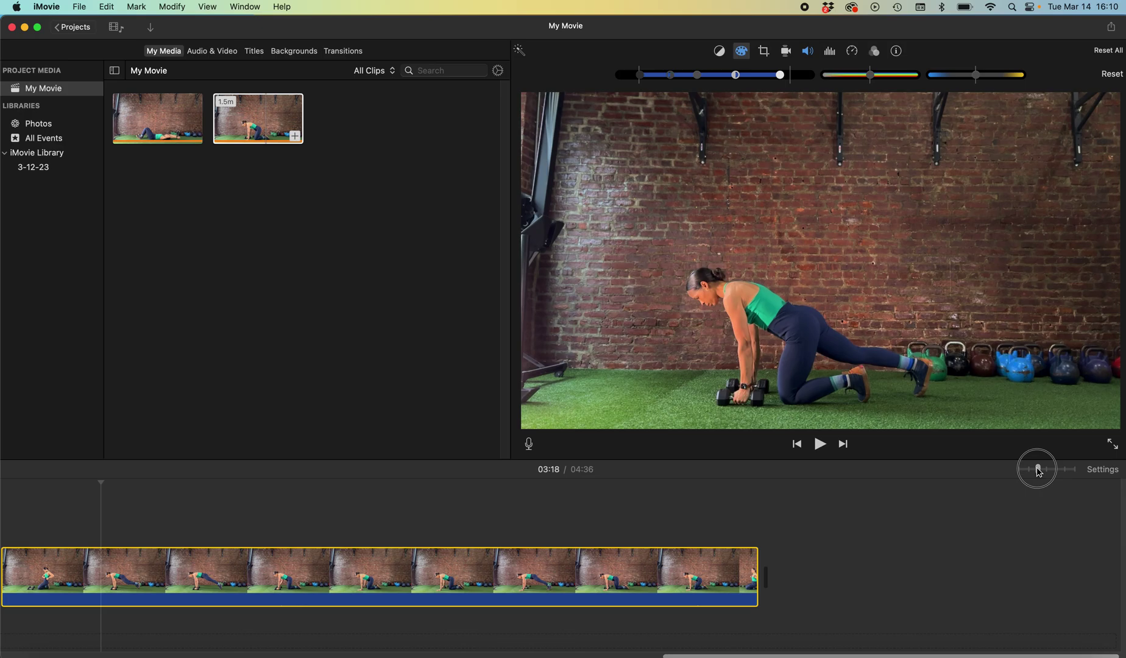
pyautogui.hscroll(-1, 721, 628)
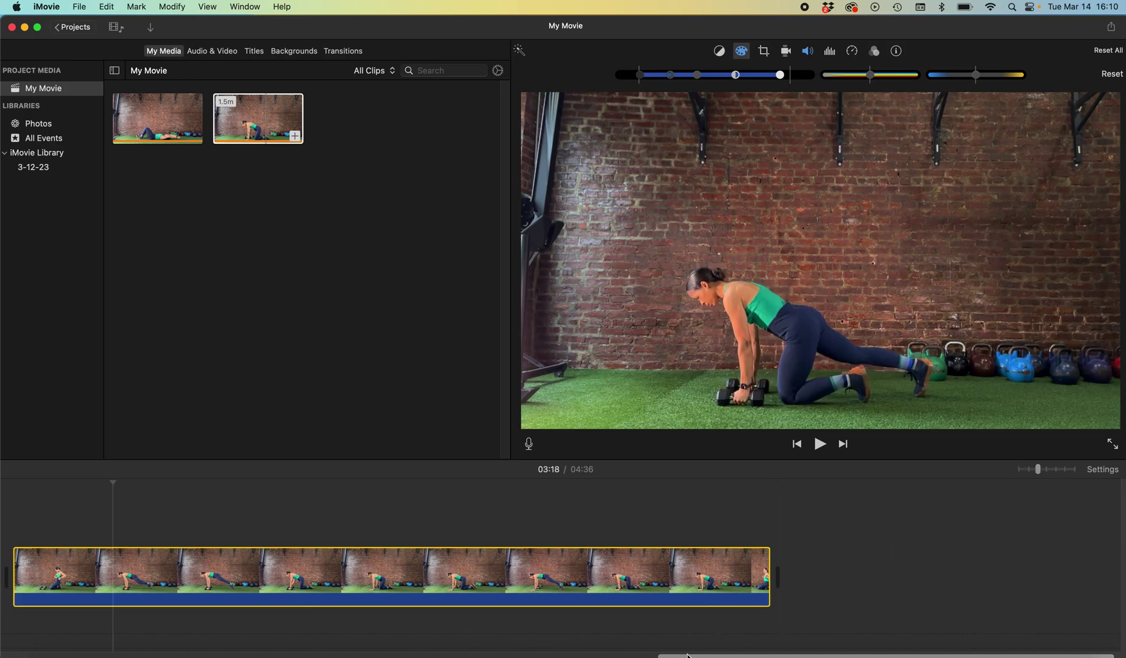
pyautogui.moveTo(679, 648); pyautogui.dragTo(589, 649)
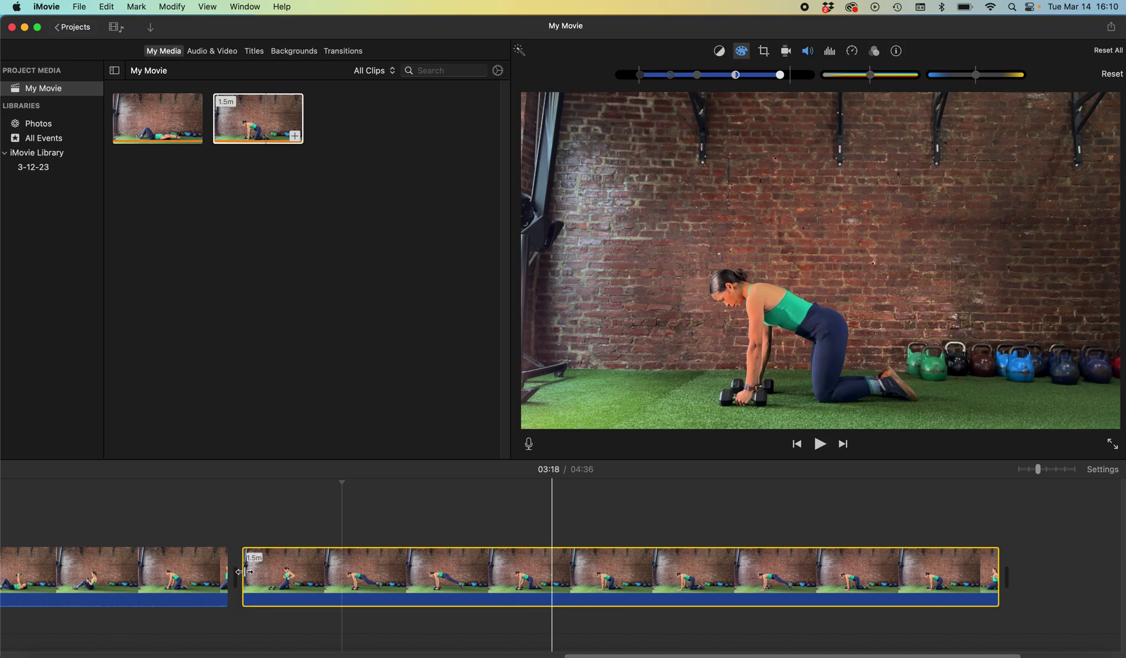
pyautogui.click(257, 578)
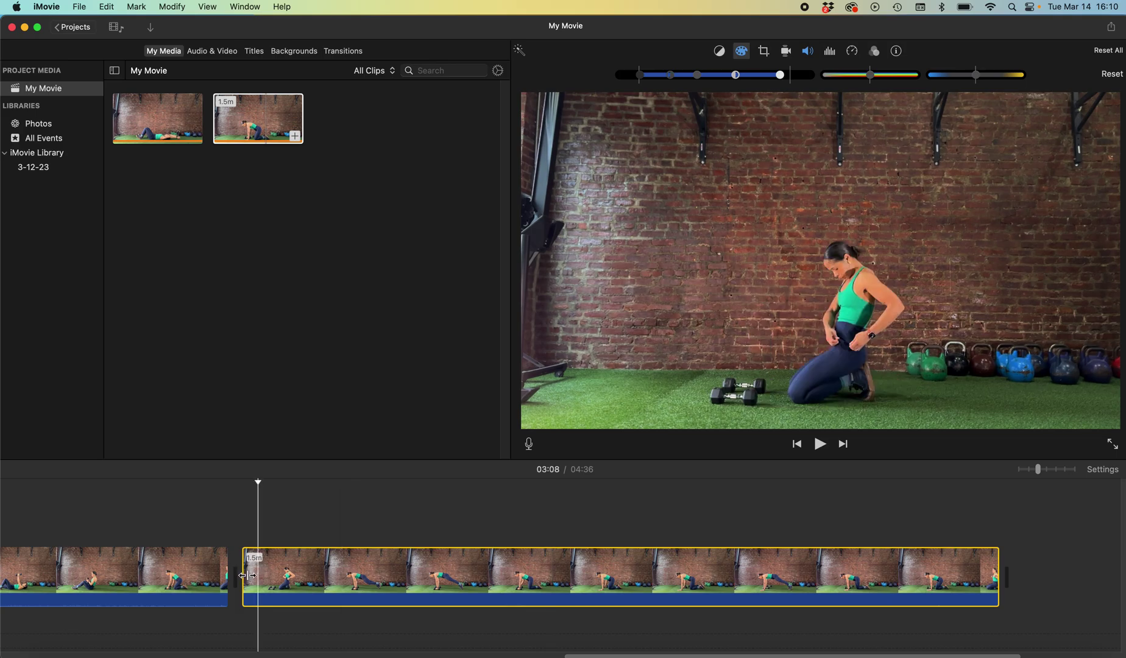
pyautogui.click(247, 578)
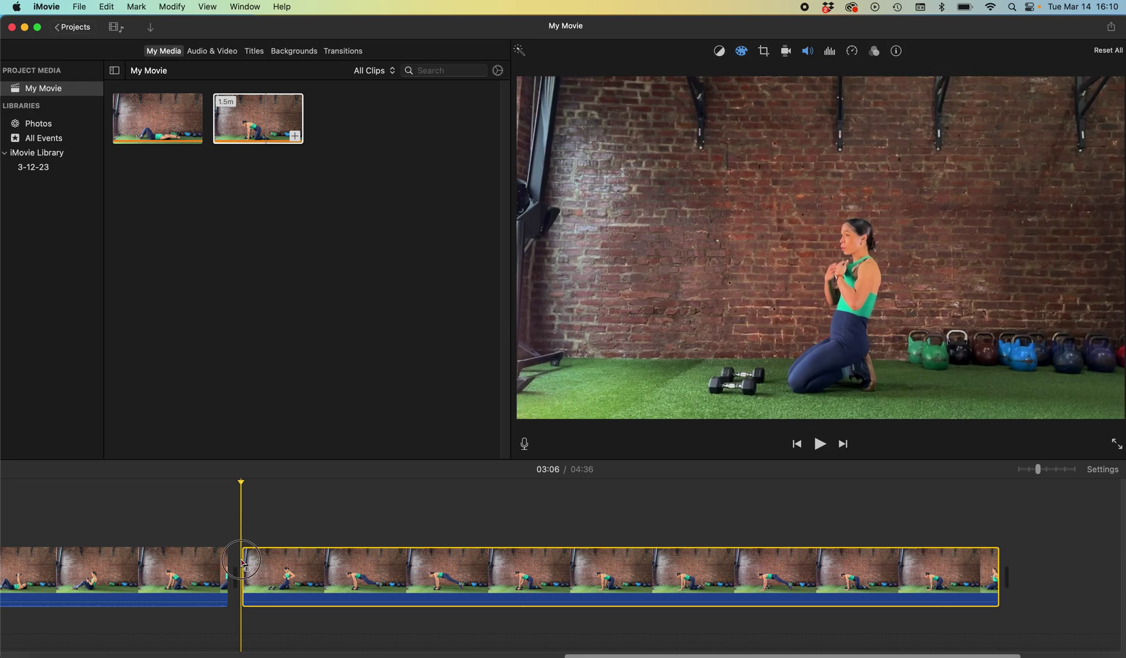
pyautogui.click(268, 567)
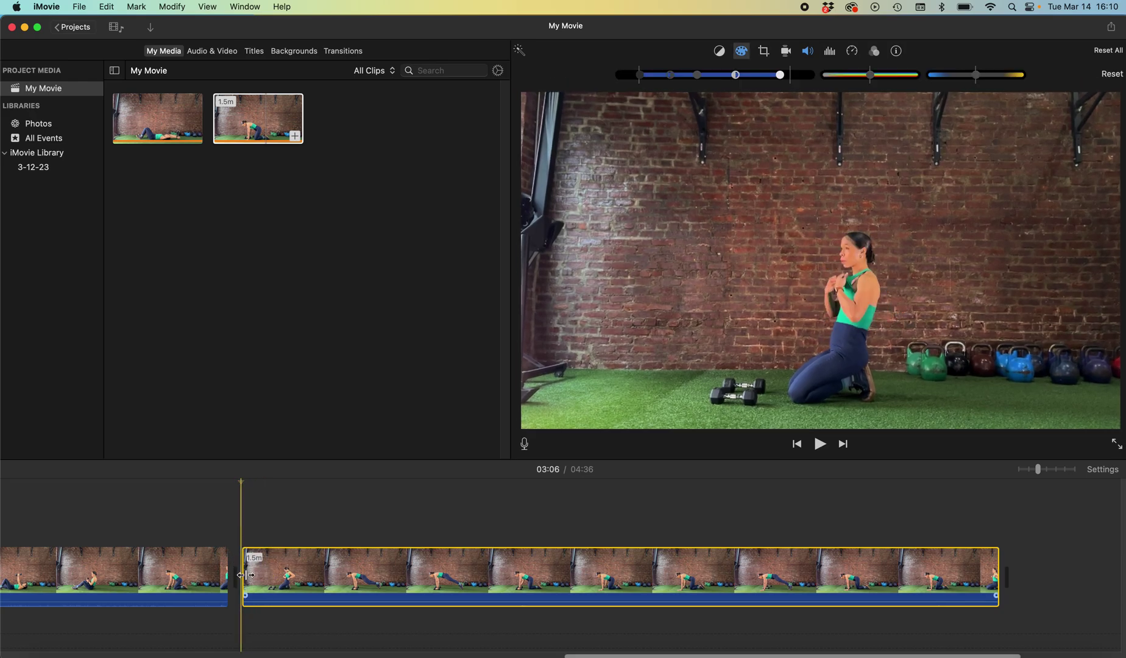
pyautogui.moveTo(246, 575); pyautogui.dragTo(307, 582)
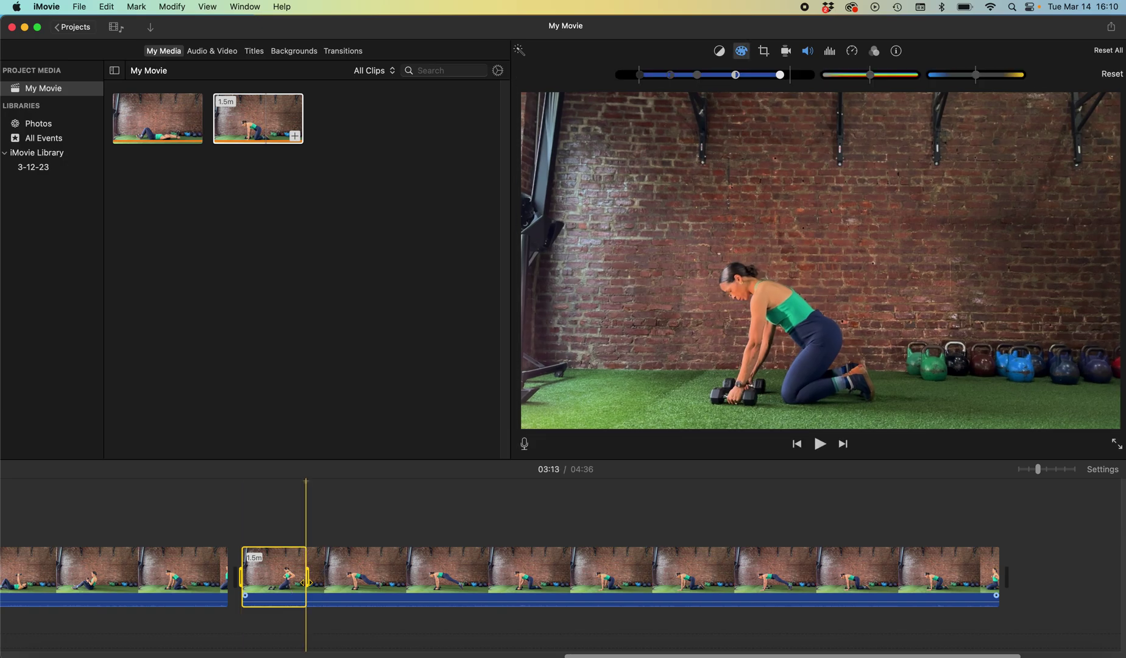
pyautogui.press('Delete')
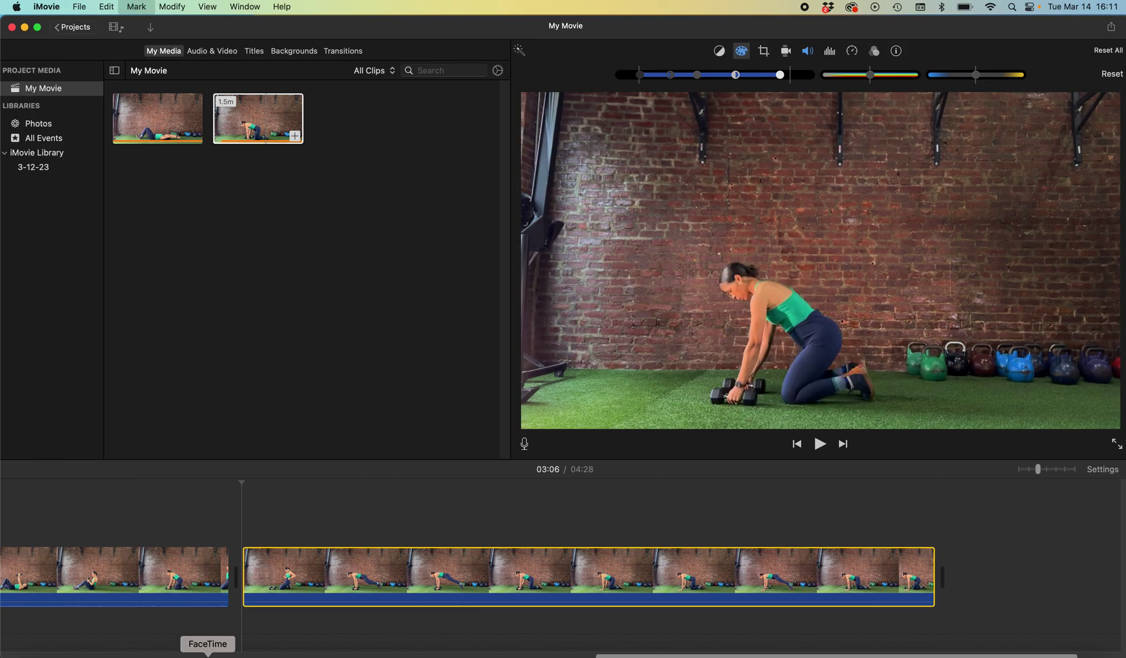
# Add a Circle Open transition at the very start of the movie, before the first clip
pyautogui.moveTo(628, 656); pyautogui.dragTo(27, 646)
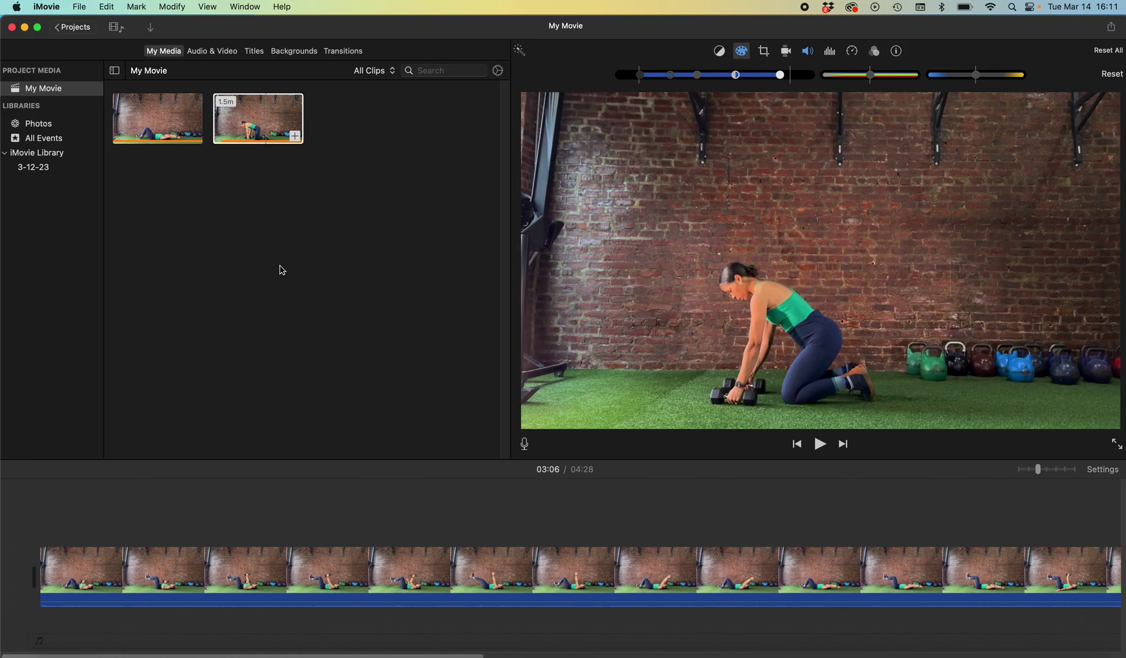
pyautogui.click(344, 51)
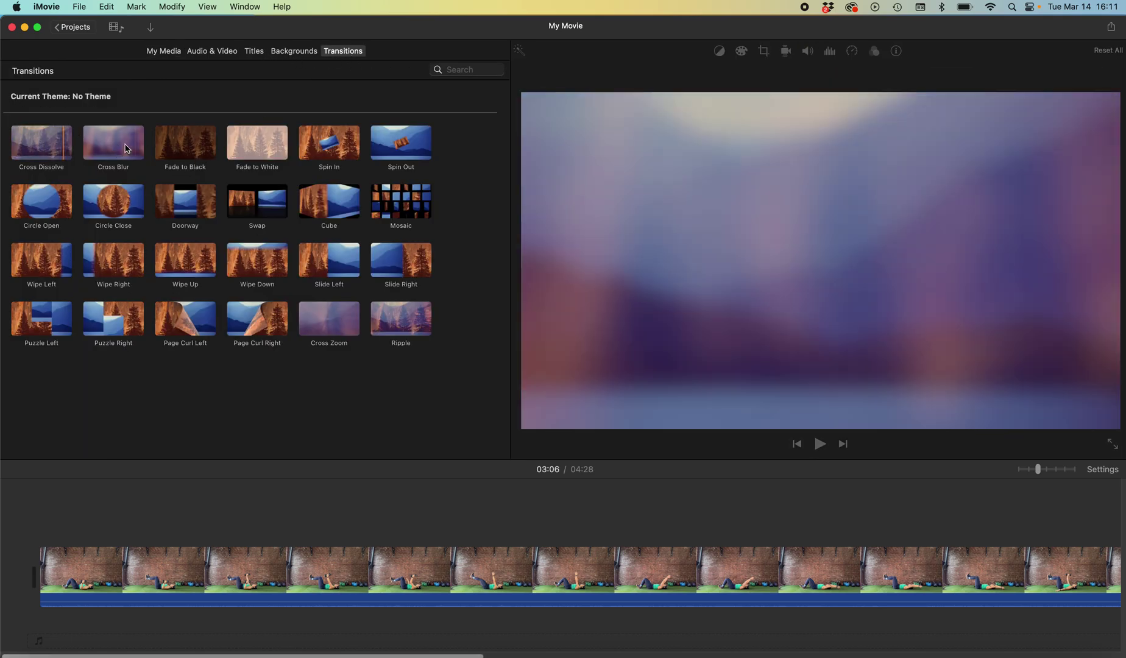
pyautogui.moveTo(45, 203); pyautogui.dragTo(28, 594)
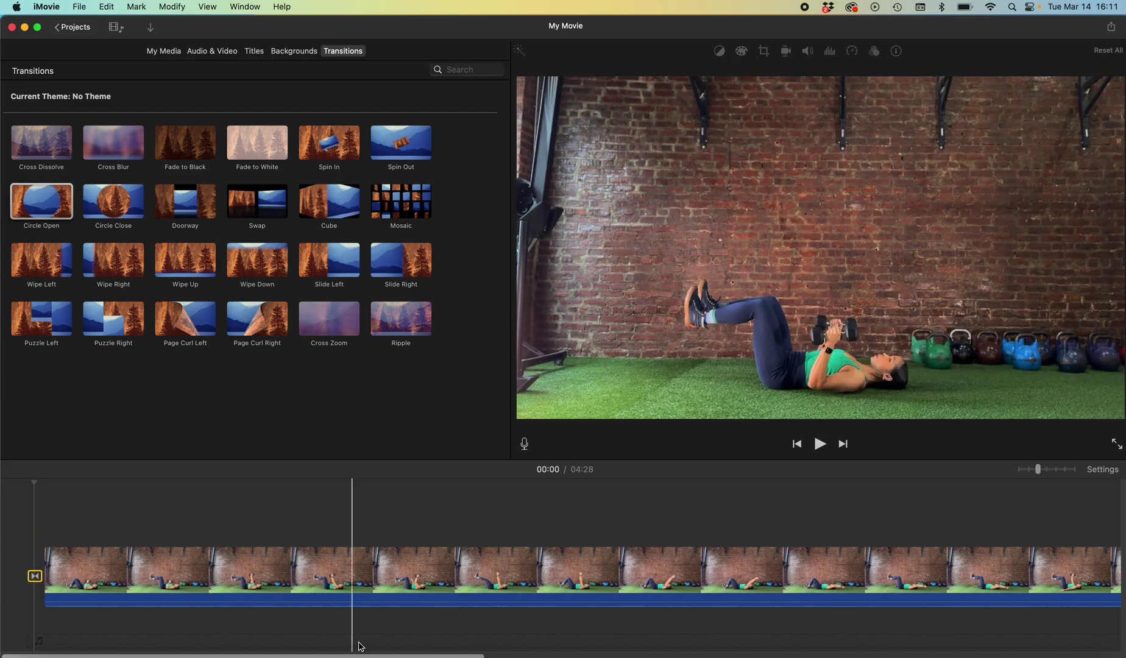
# Split the first clip near its end, at about 03:00, and delete the short piece after the cut
pyautogui.moveTo(221, 656); pyautogui.dragTo(621, 652)
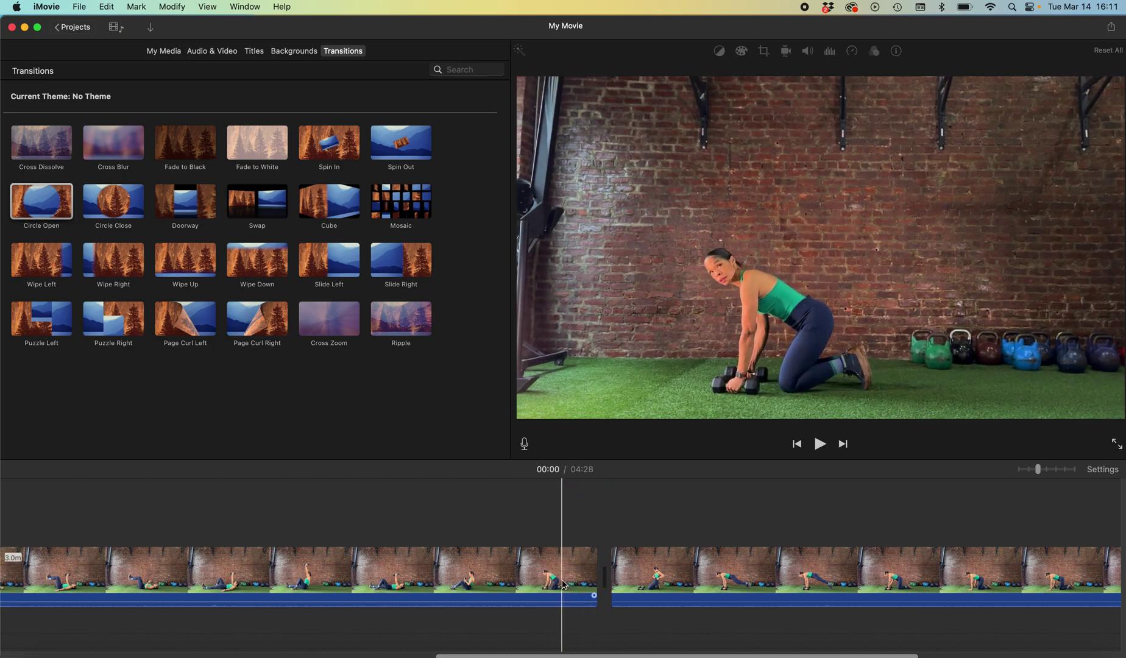
pyautogui.click(549, 583)
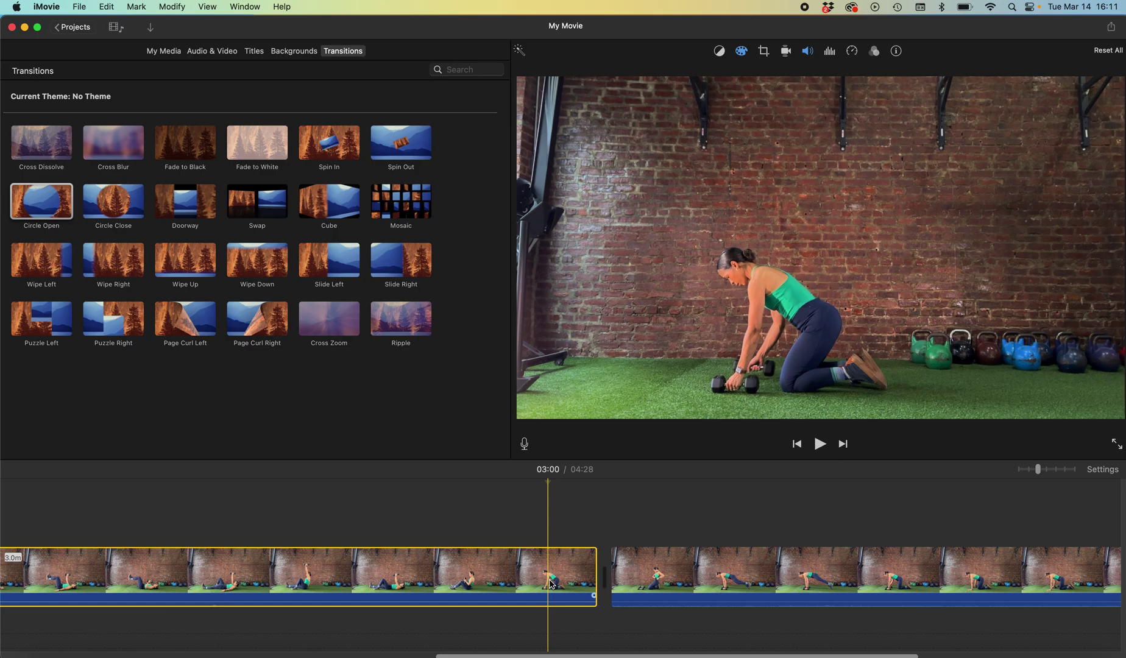
pyautogui.moveTo(549, 583)
pyautogui.mouseDown()
pyautogui.moveTo(599, 588)
pyautogui.moveTo(527, 579)
pyautogui.moveTo(559, 582)
pyautogui.moveTo(550, 584)
pyautogui.mouseUp()
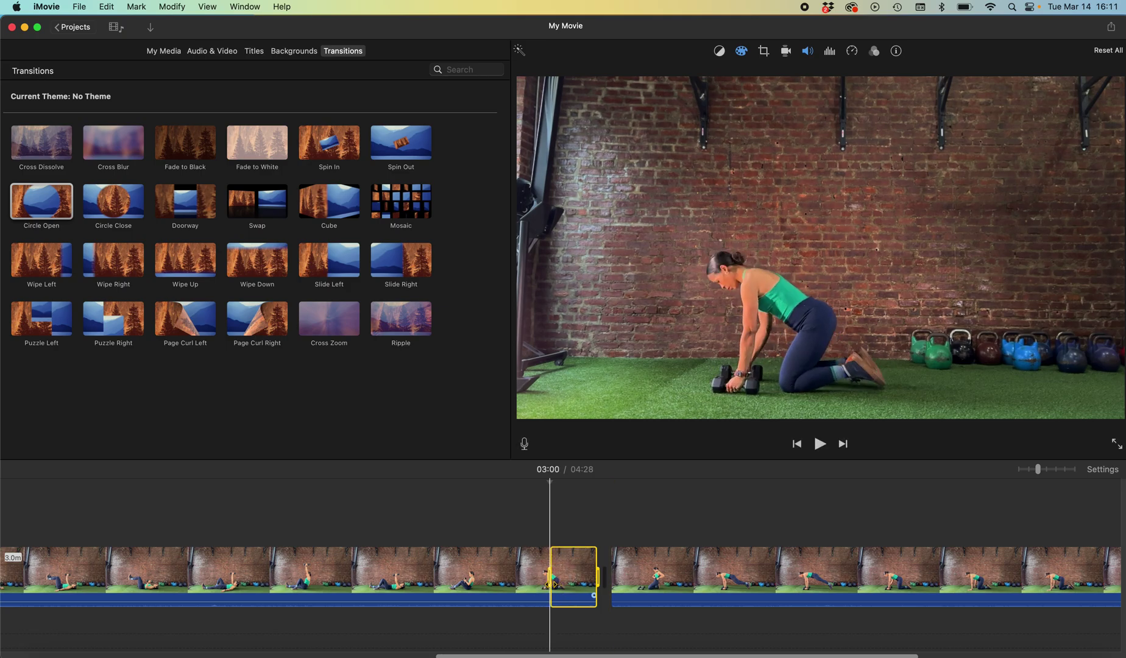
pyautogui.press('Delete')
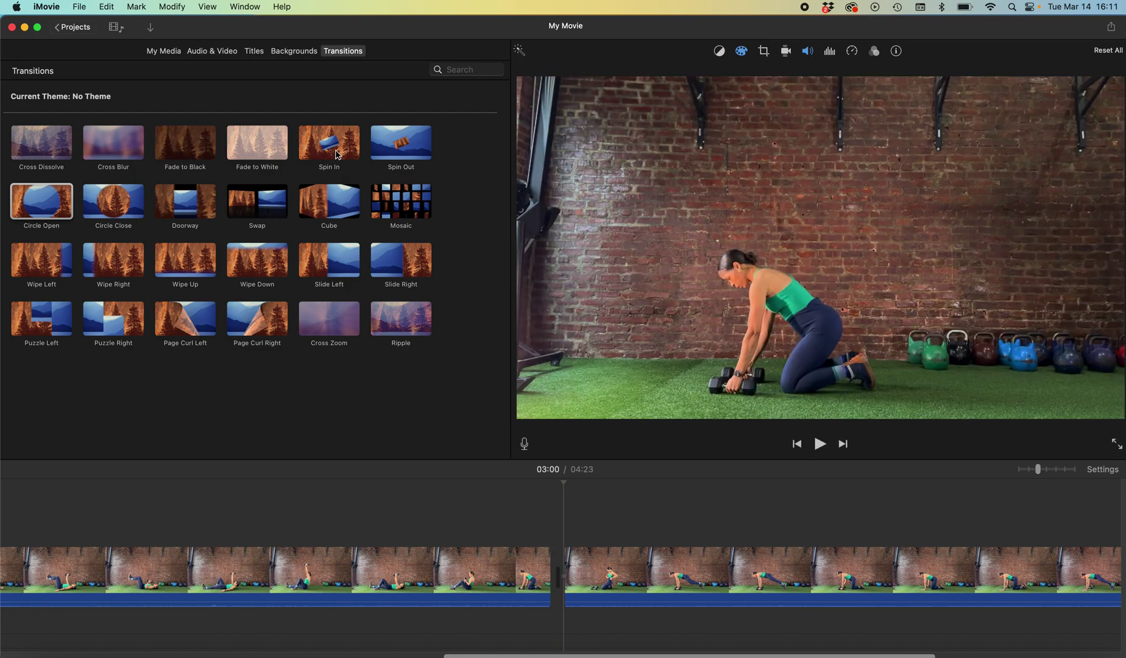
# Place a Spin In transition between the two timeline clips and pick Cross Dissolve among the available transitions
pyautogui.moveTo(337, 154); pyautogui.dragTo(558, 584)
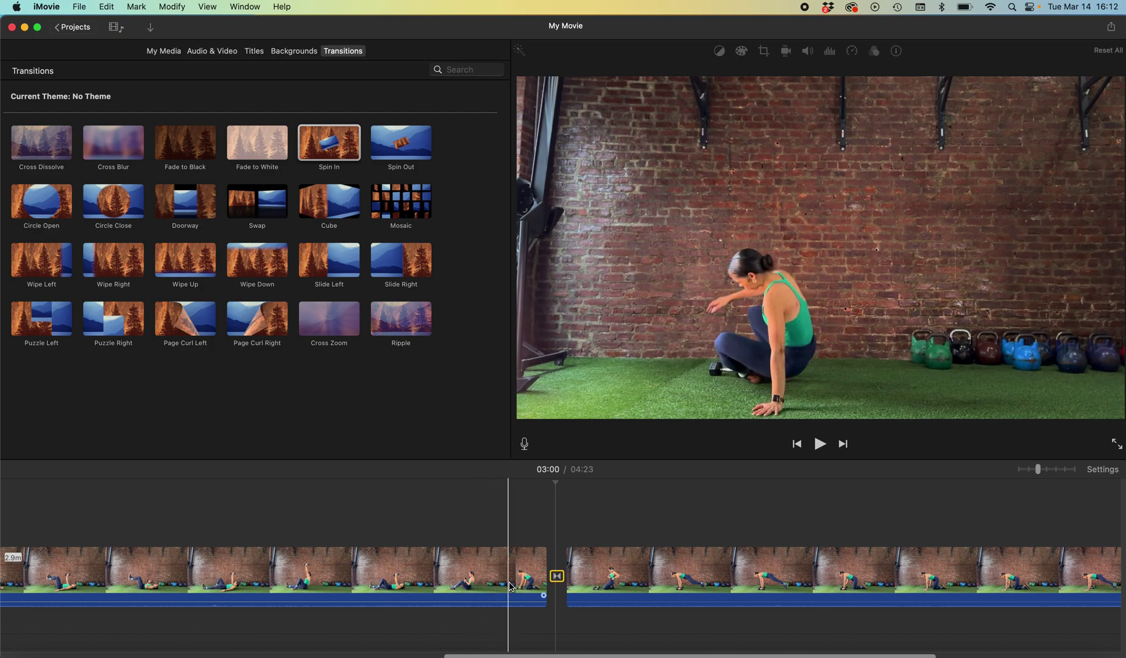
pyautogui.click(42, 154)
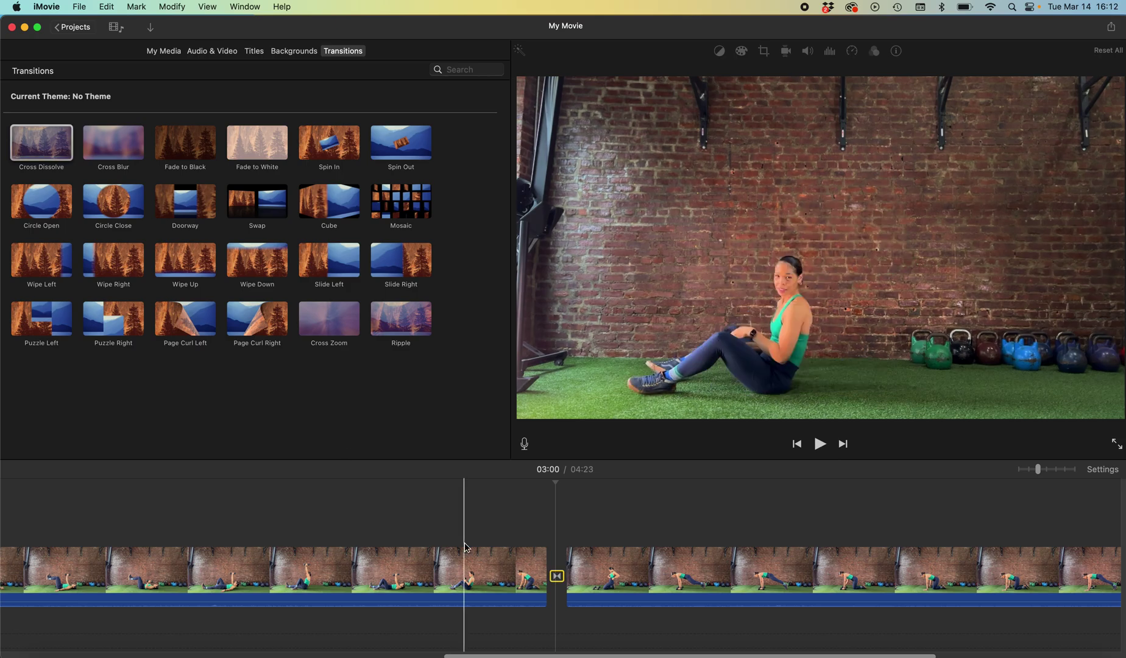
# Preview the transition between the two clips by playing from about 02:59 to 03:05
pyautogui.click(539, 577)
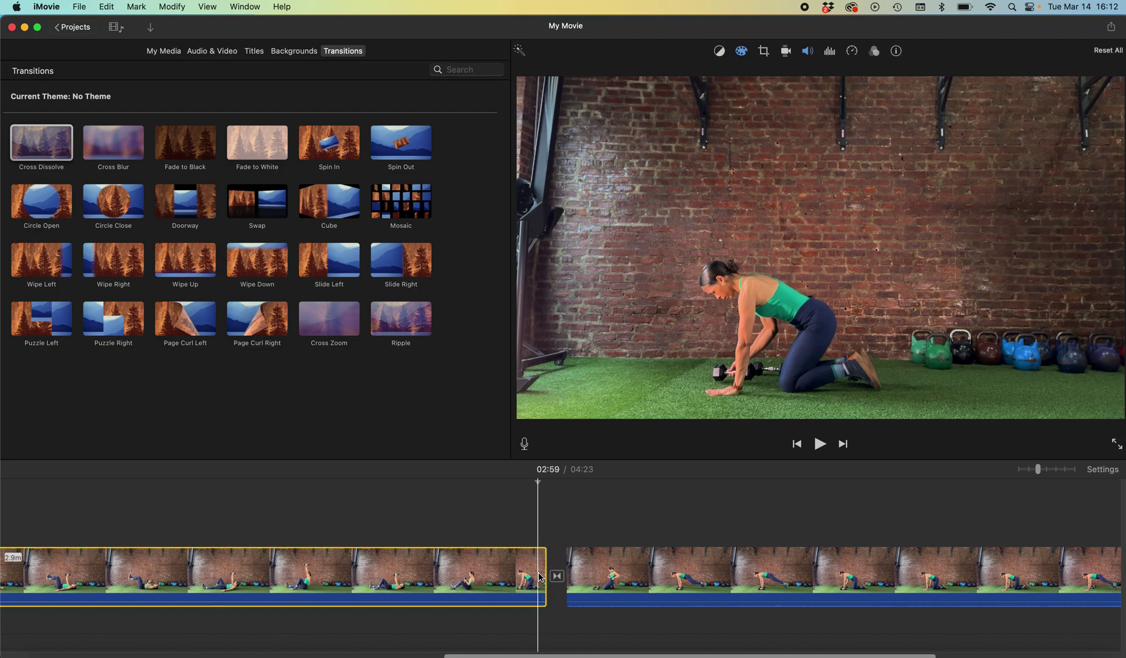
pyautogui.press('space')
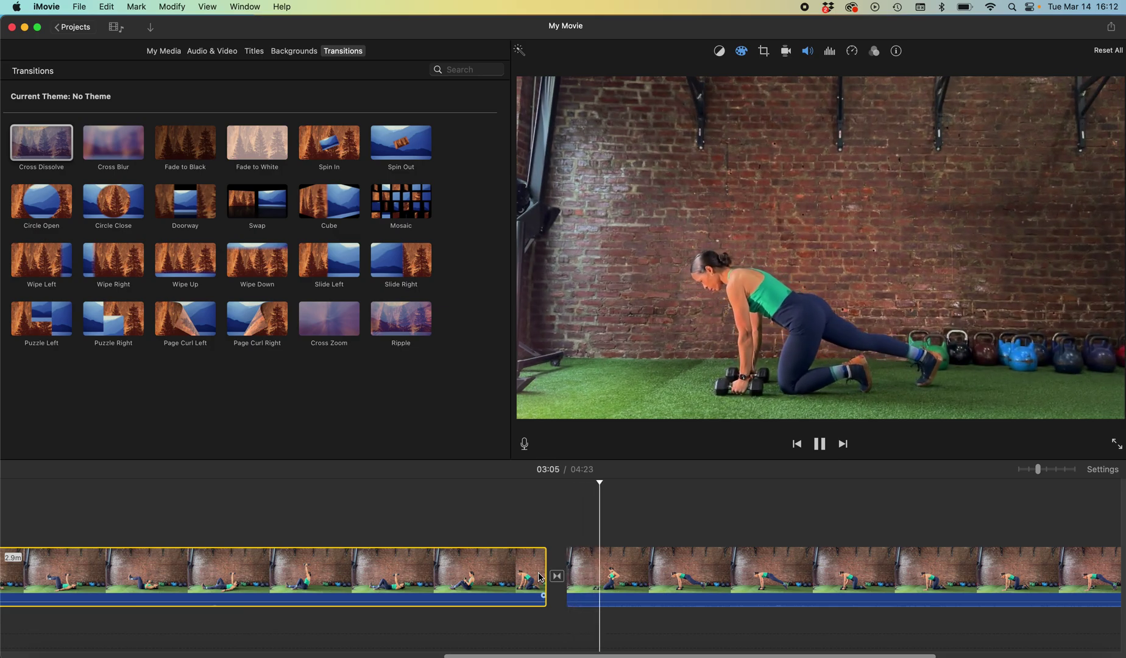
pyautogui.press('space')
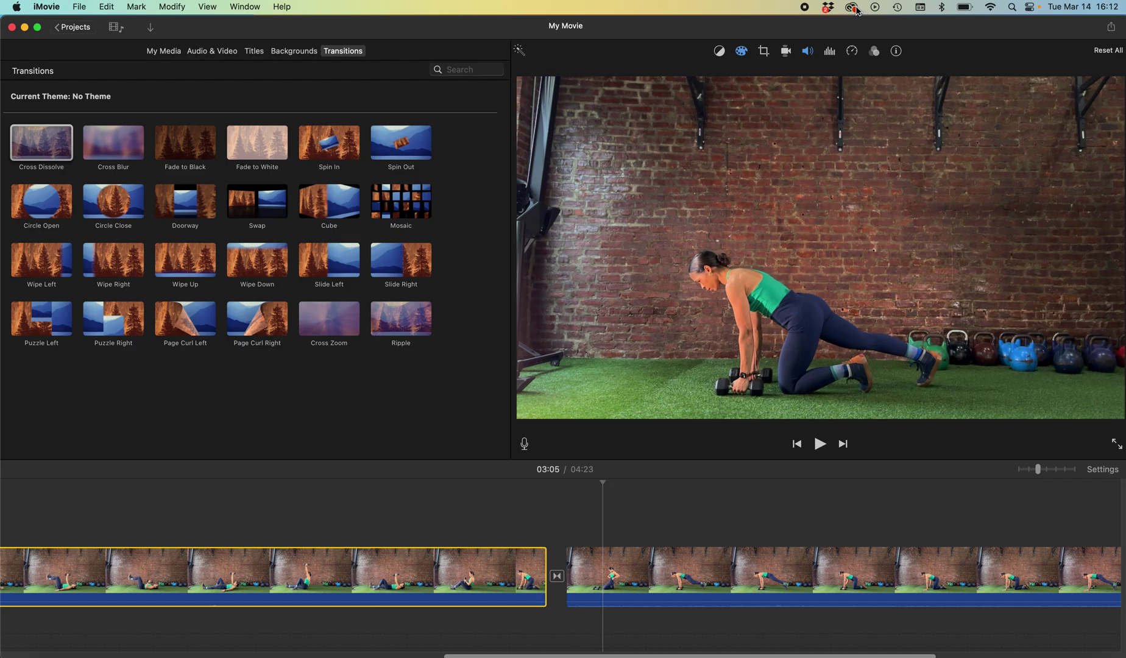
# Select the second timeline clip and show its volume settings
pyautogui.click(809, 52)
pyautogui.click(808, 51)
pyautogui.click(643, 579)
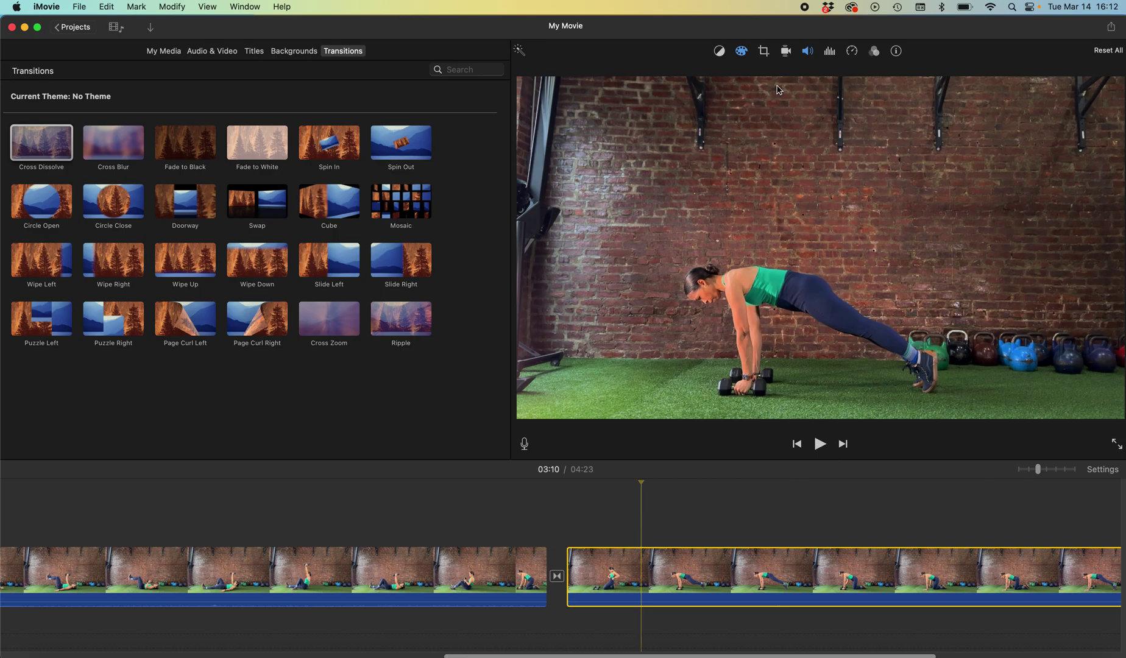
pyautogui.click(808, 53)
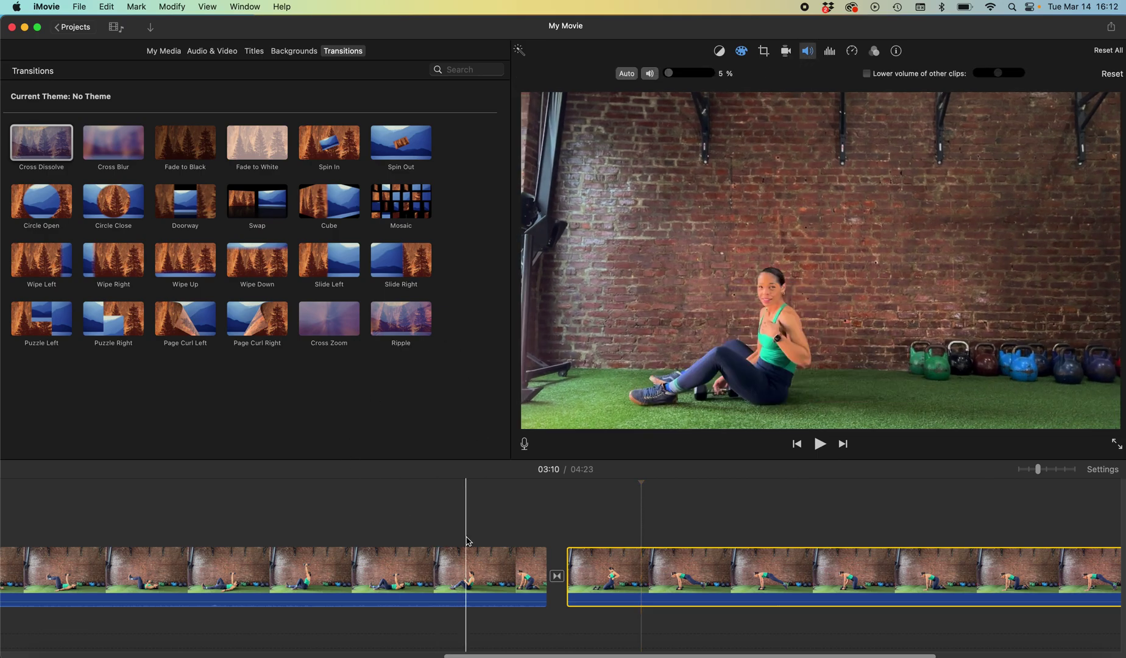
# Add a Fade to Black transition after the end of the second clip
pyautogui.moveTo(455, 656); pyautogui.dragTo(633, 655)
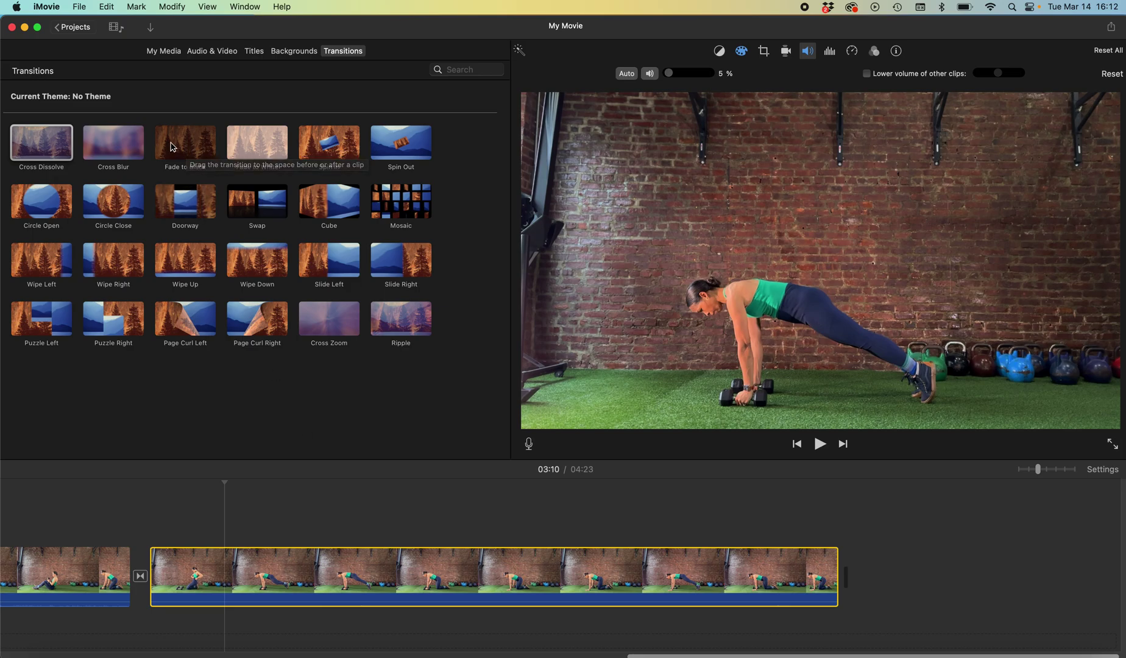
pyautogui.moveTo(176, 145); pyautogui.dragTo(842, 587)
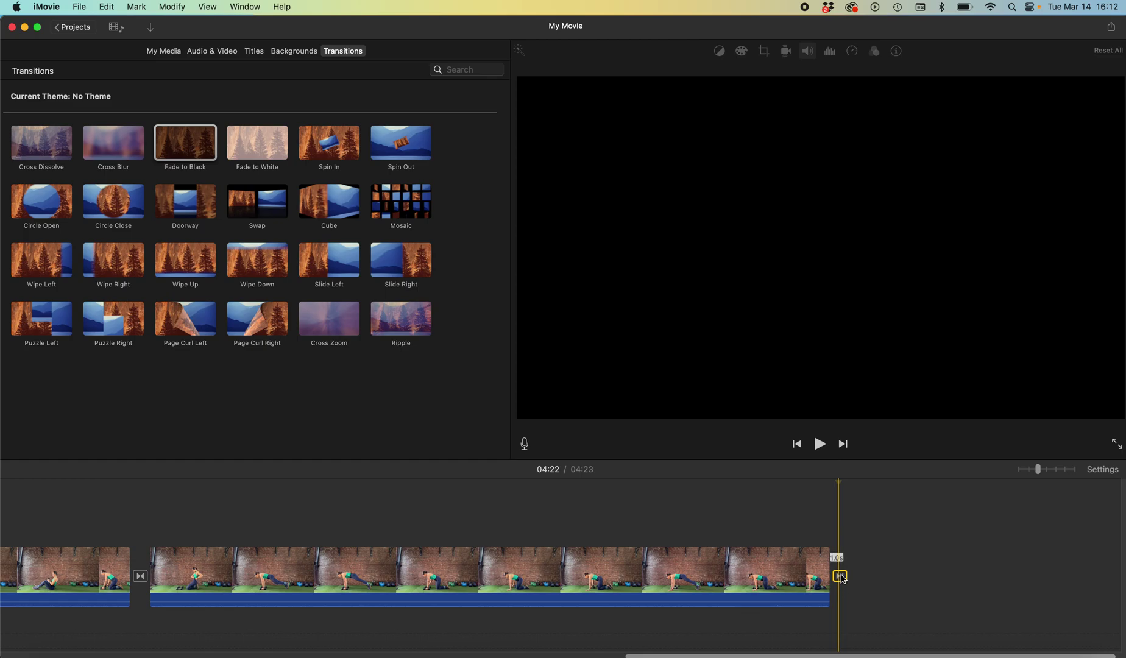
# Try to set the duration of the closing Fade to Black transition to 2.0 s
pyautogui.doubleClick(840, 577)
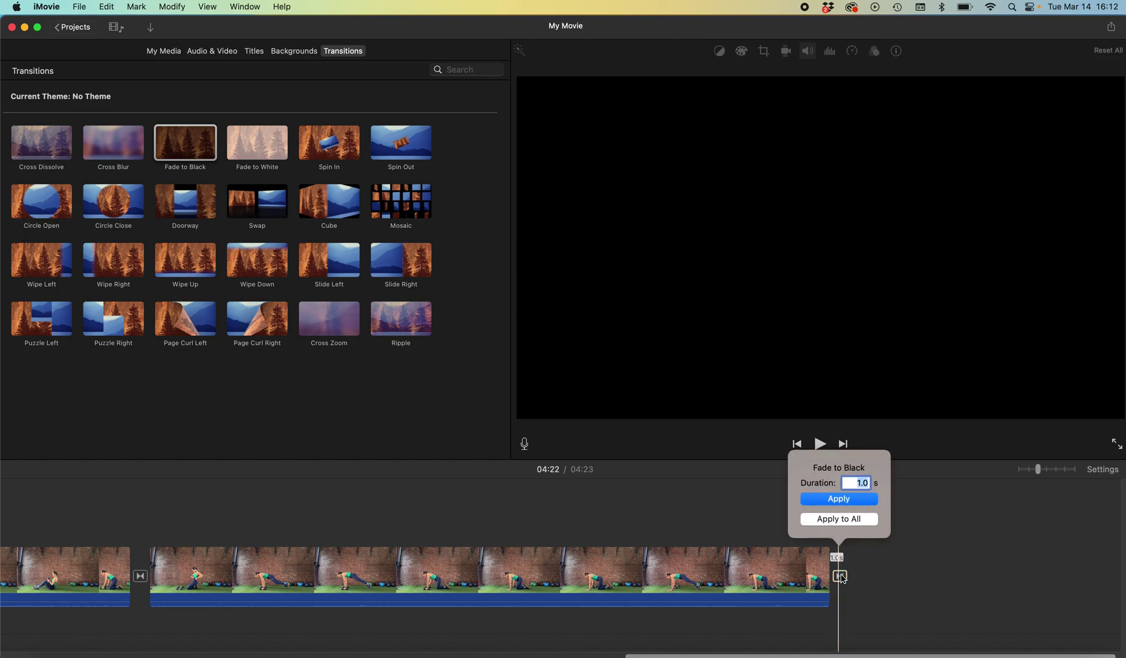
pyautogui.write('2')
pyautogui.press('Return')
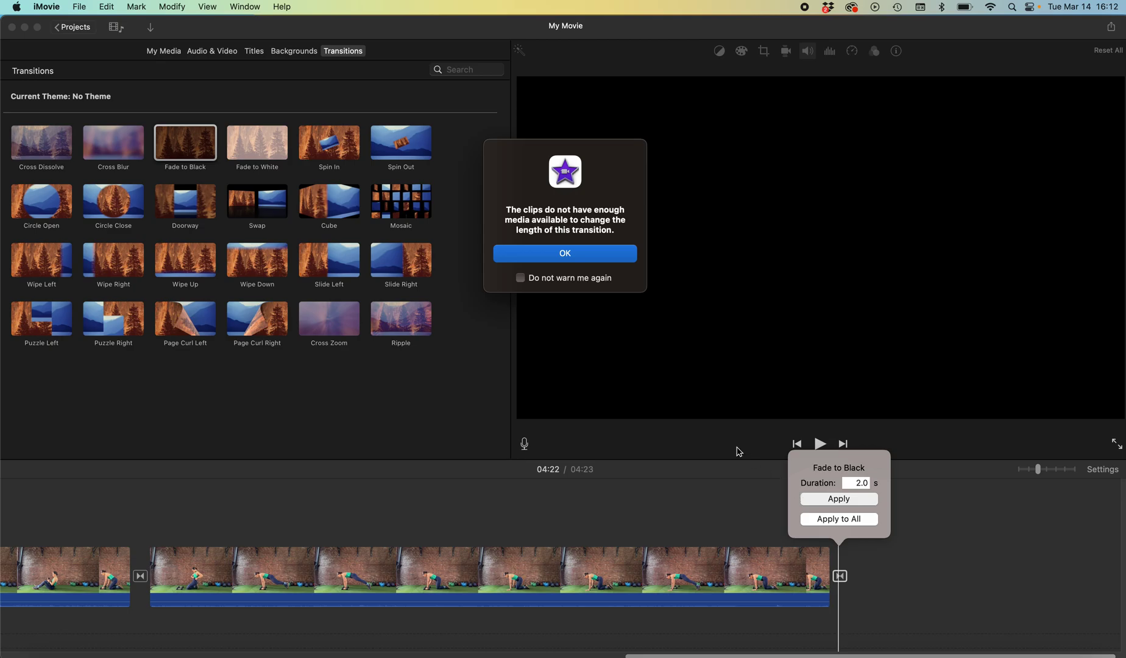
pyautogui.click(593, 255)
pyautogui.click(924, 585)
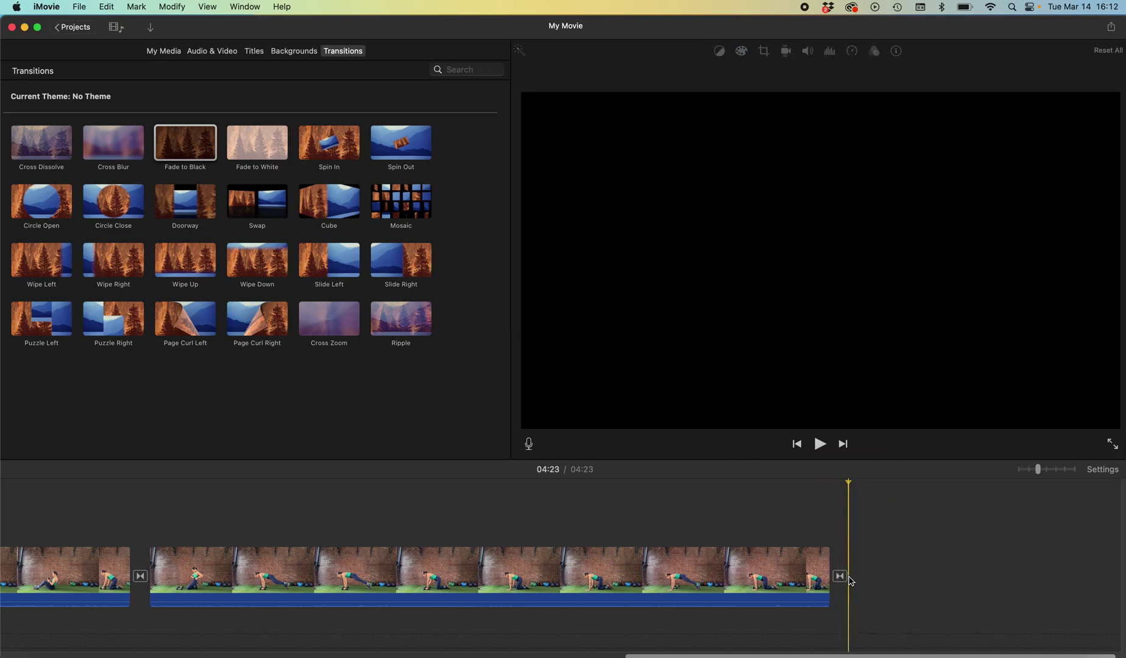
pyautogui.click(841, 576)
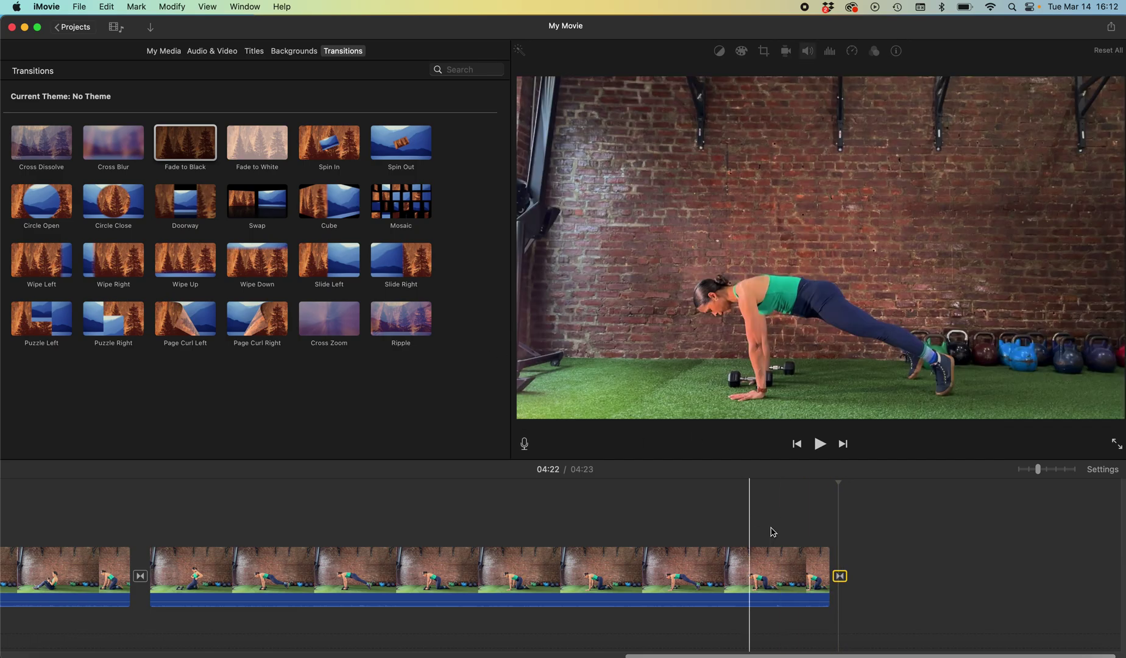
pyautogui.doubleClick(841, 577)
pyautogui.write('2.0')
pyautogui.press('Return')
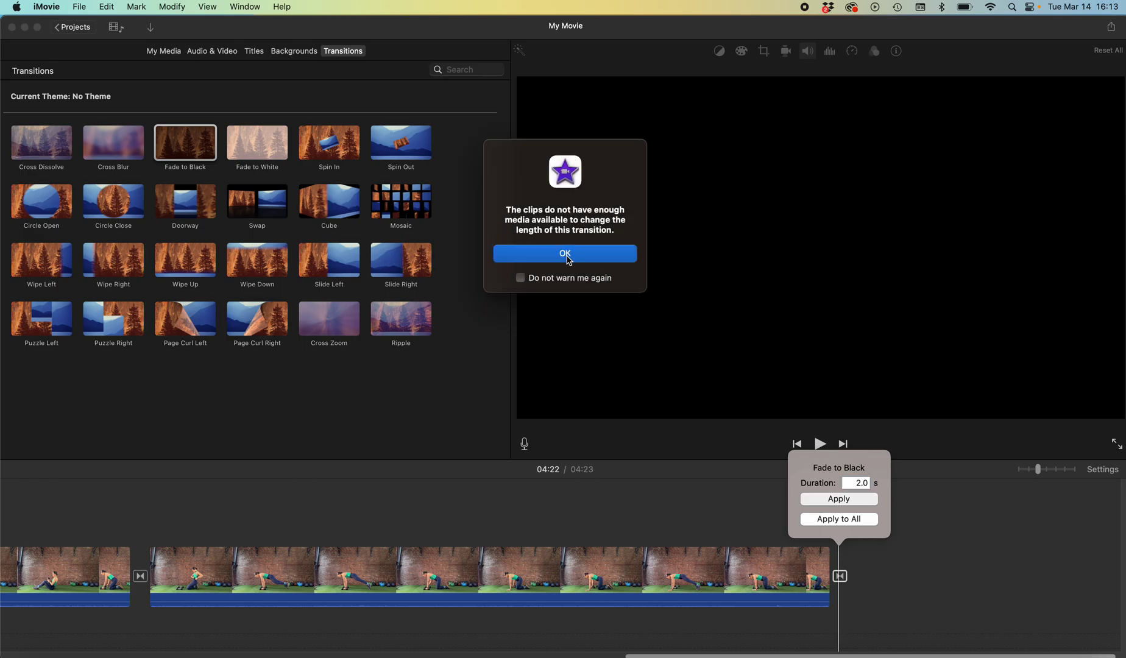
pyautogui.click(566, 254)
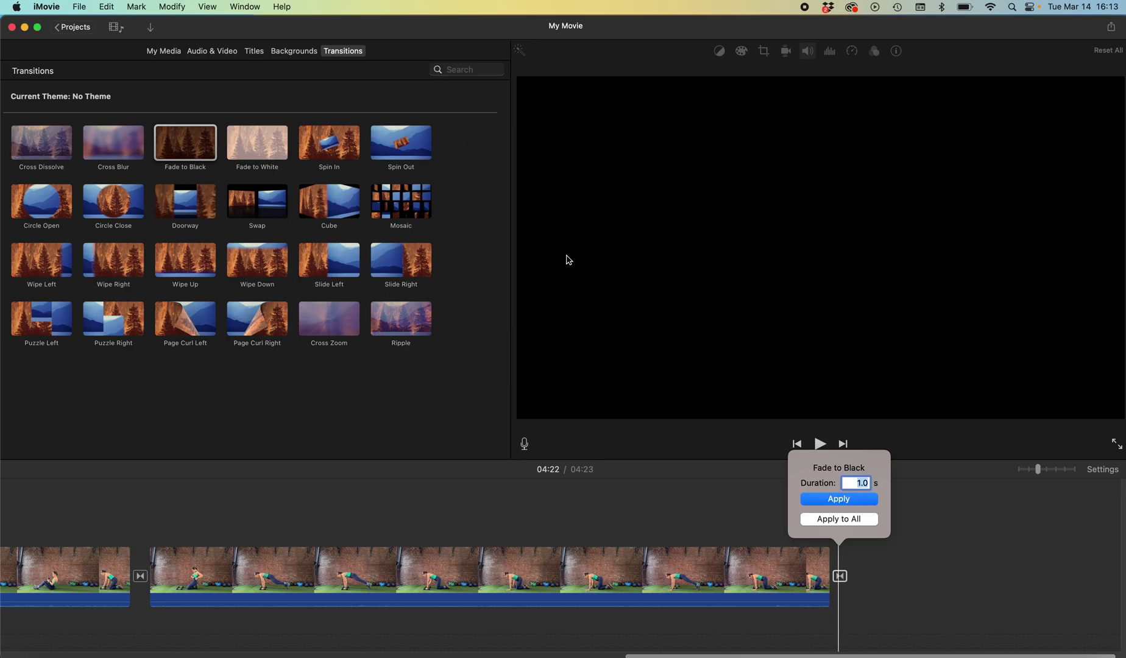
pyautogui.click(756, 508)
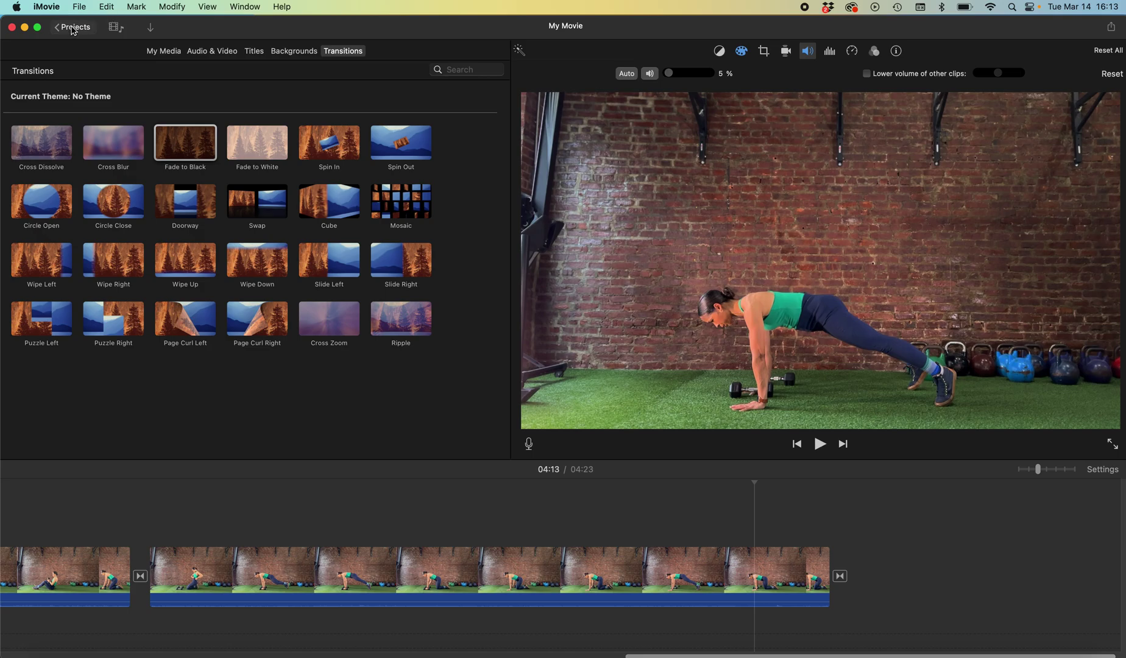
# Look through the movie's sharing options, including YouTube & Facebook
pyautogui.click(80, 6)
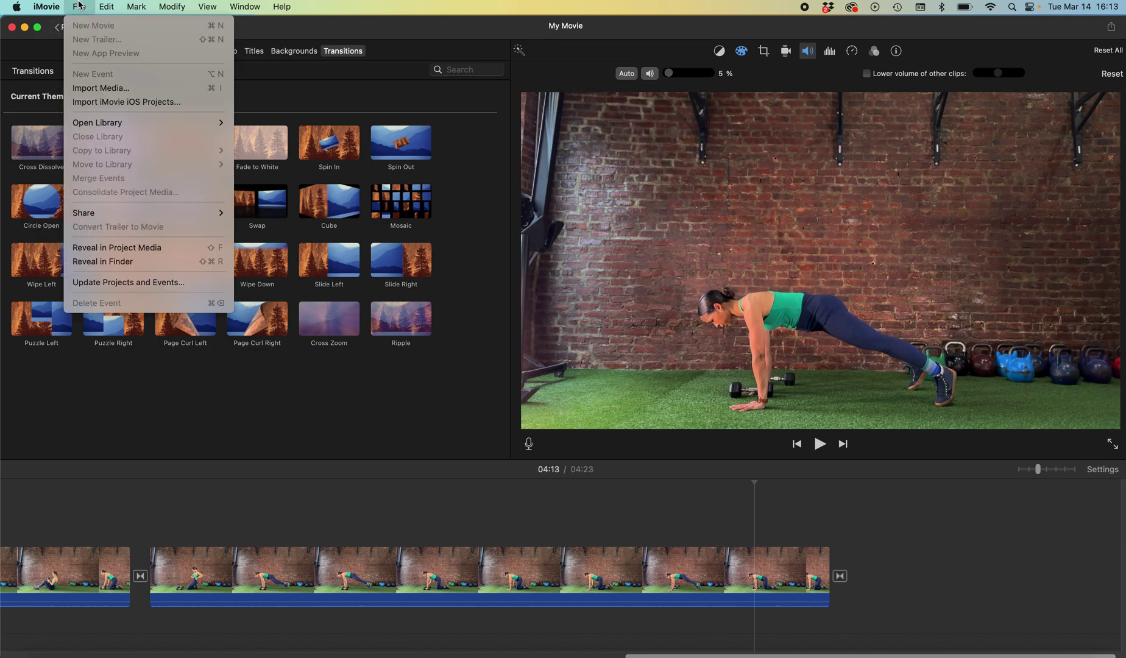
pyautogui.click(79, 6)
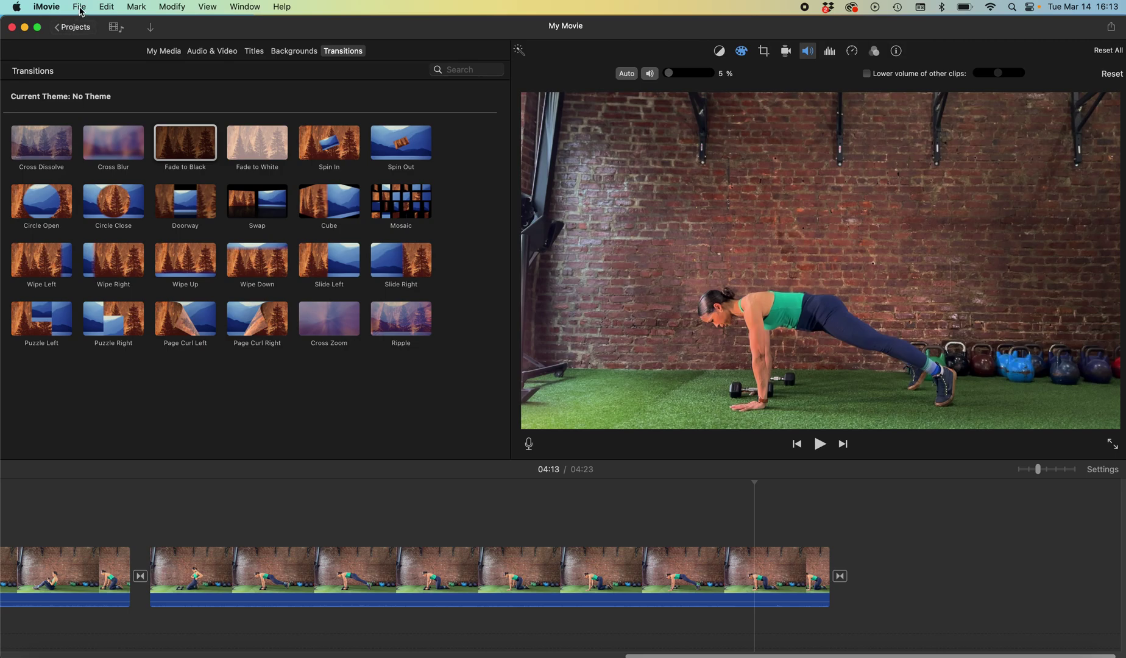
pyautogui.click(80, 6)
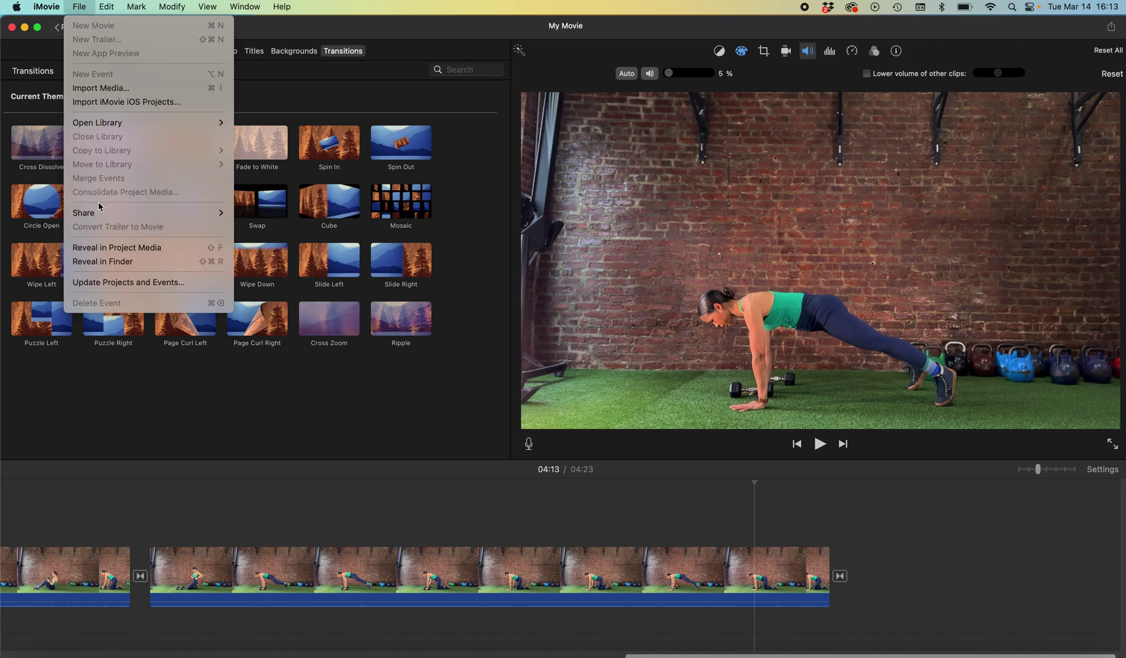
pyautogui.moveTo(101, 212)
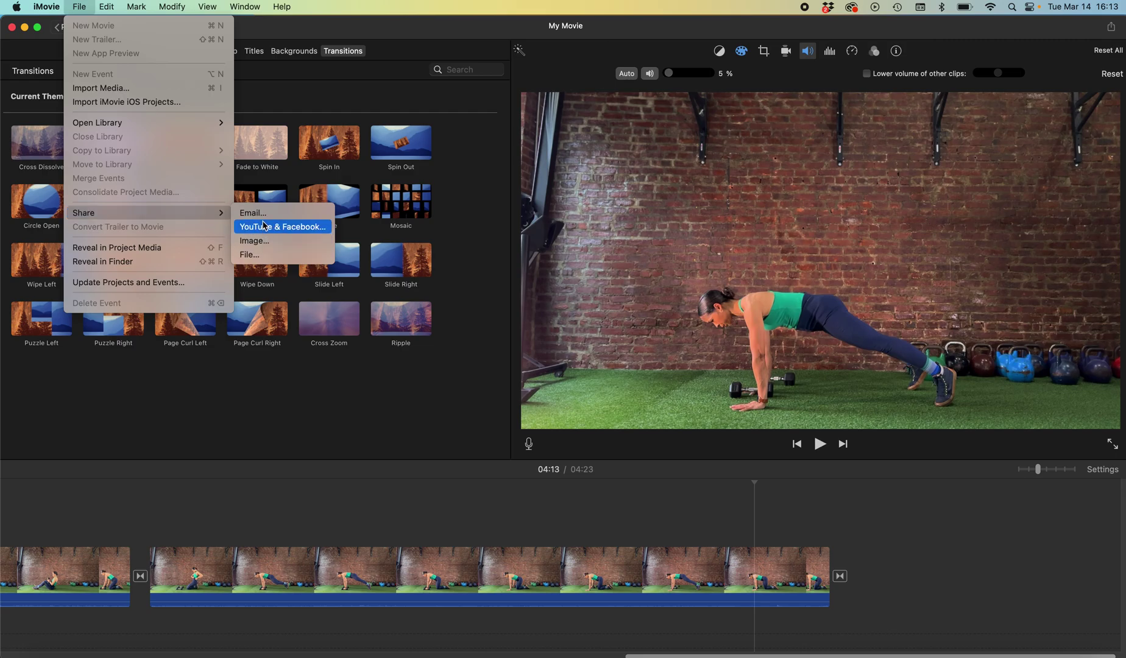
pyautogui.click(82, 7)
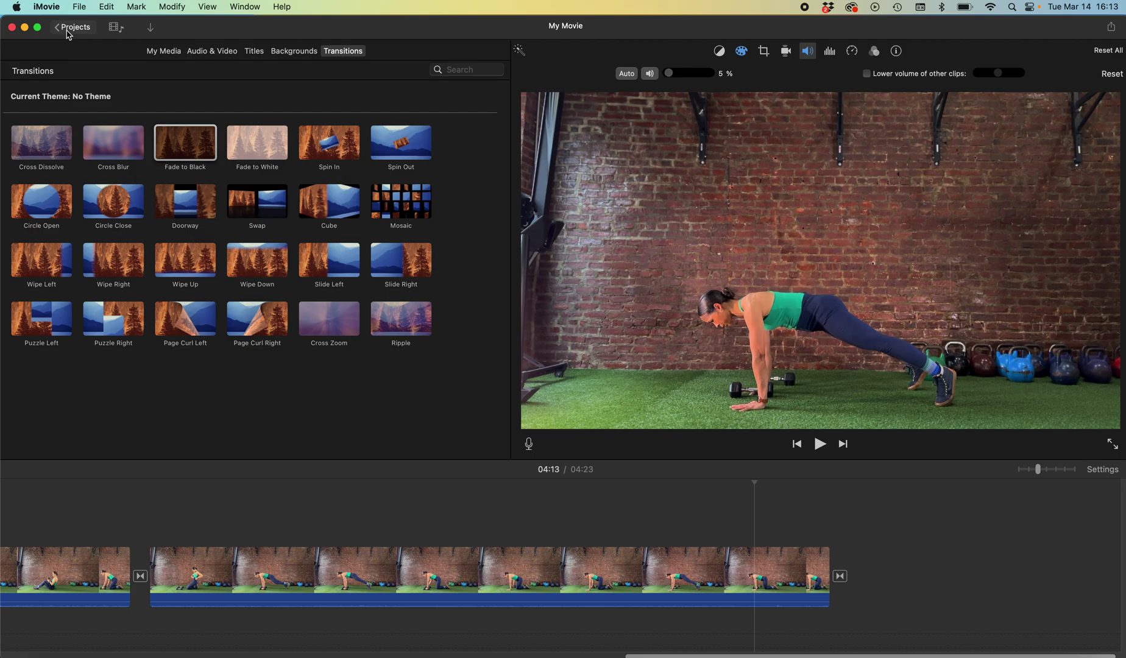
# Return to the projects overview, naming the movie TEST, and reopen that project
pyautogui.click(68, 32)
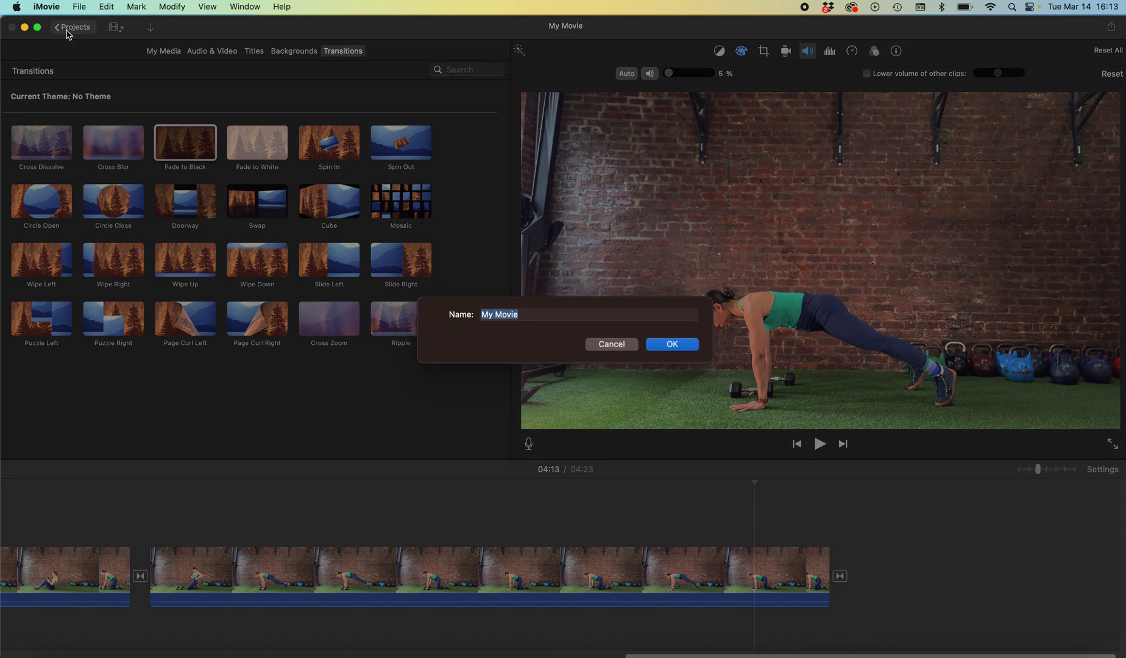
pyautogui.write('TEST')
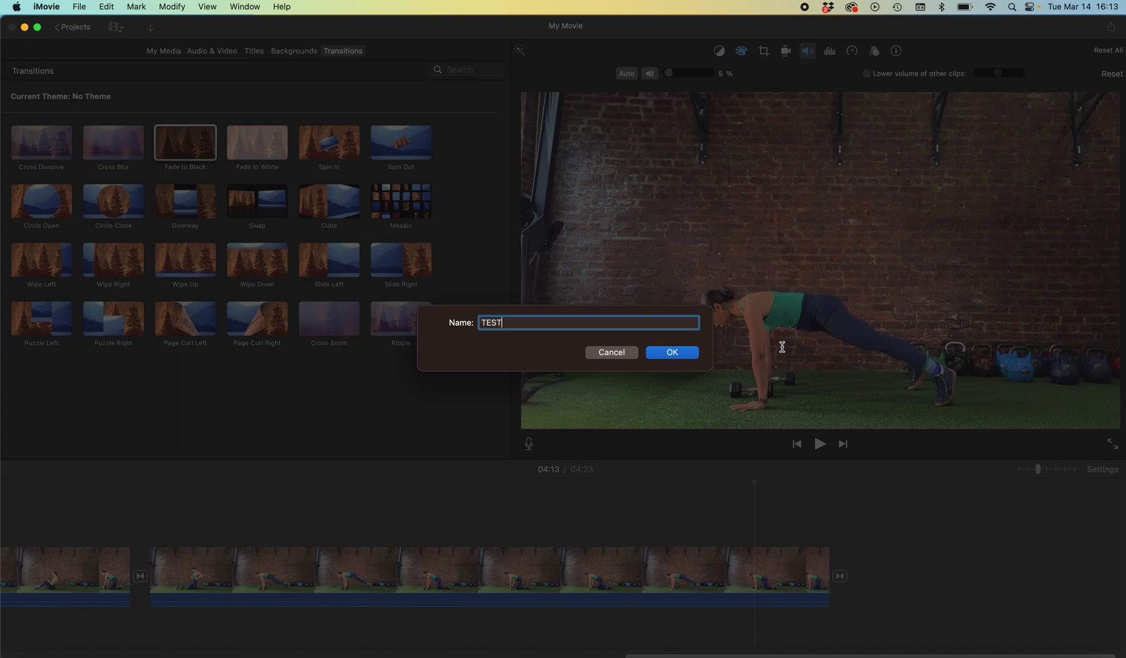
pyautogui.click(674, 353)
pyautogui.moveTo(290, 217)
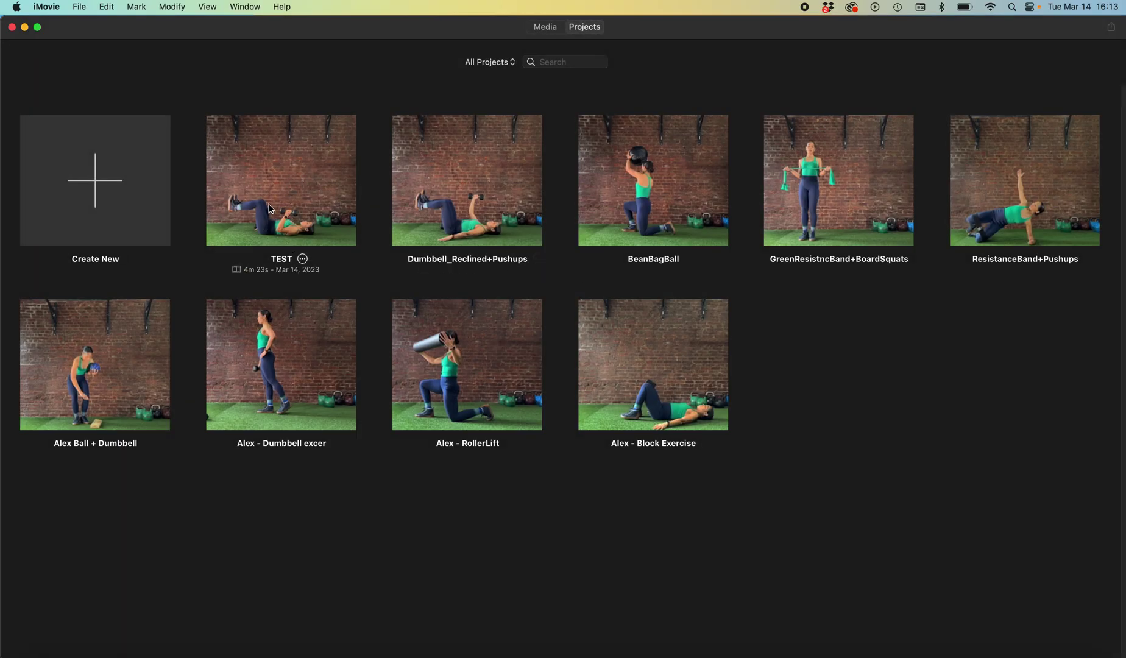
pyautogui.doubleClick(294, 211)
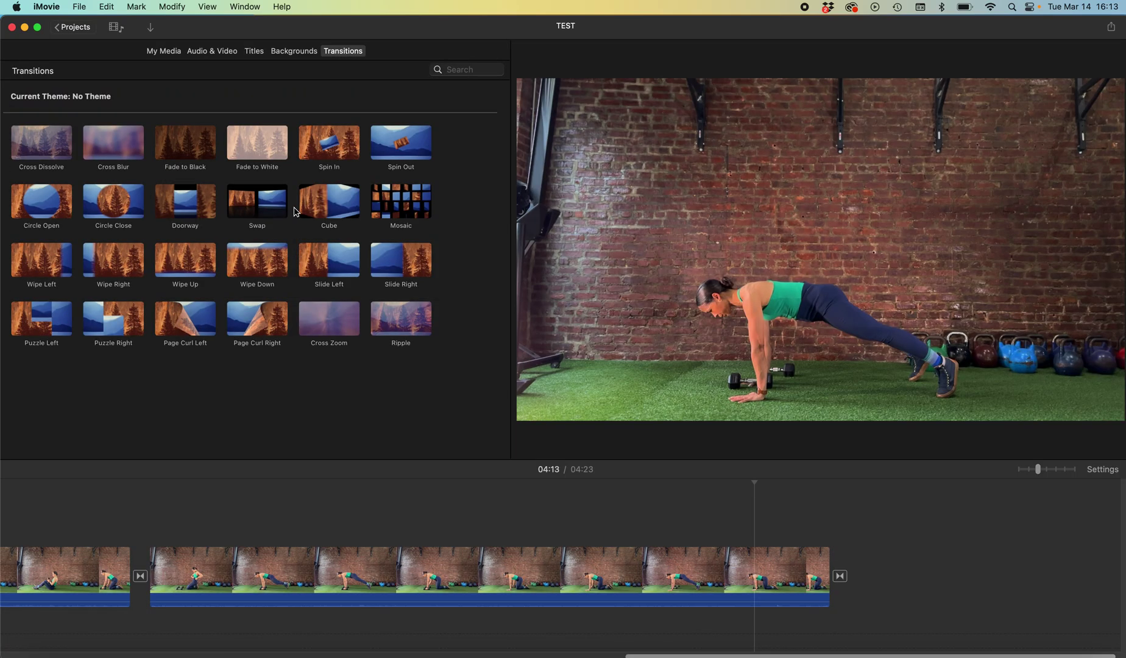
# Try again to give the Fade to Black transition a 2-second duration in the reopened TEST project
pyautogui.doubleClick(839, 577)
pyautogui.write('2')
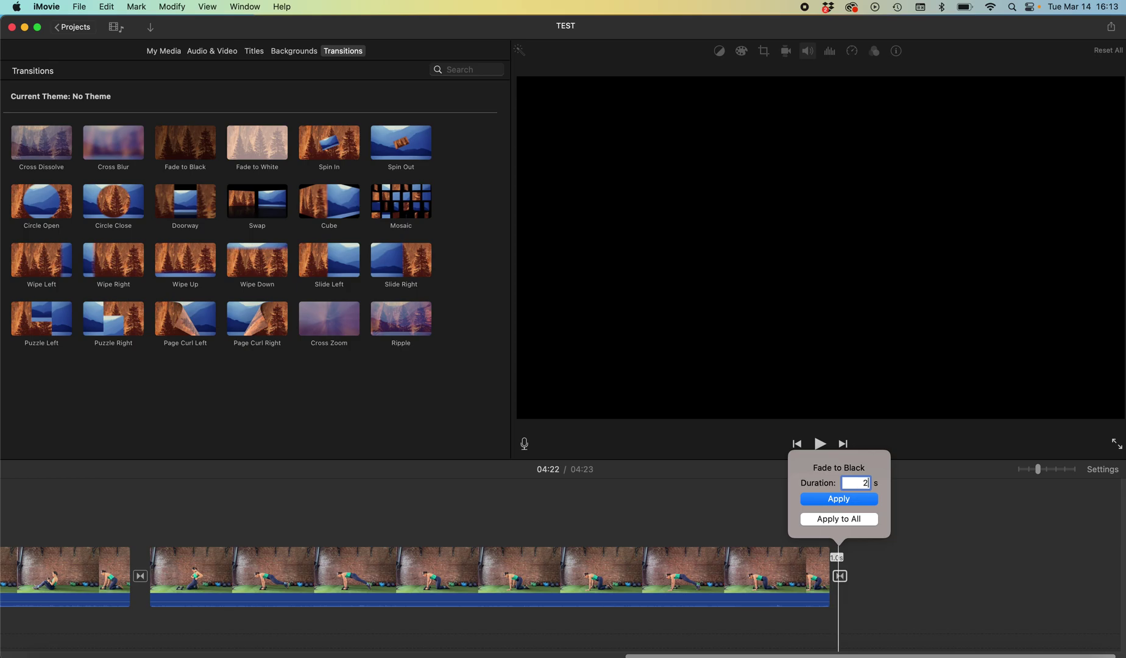
pyautogui.press('Return')
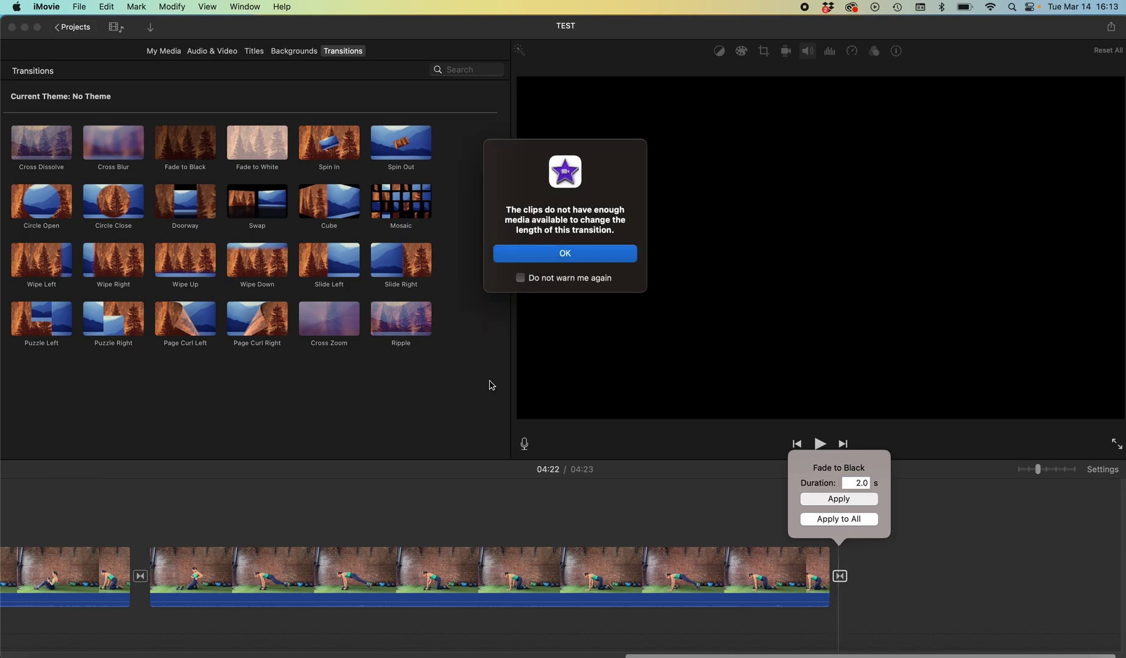
pyautogui.click(585, 253)
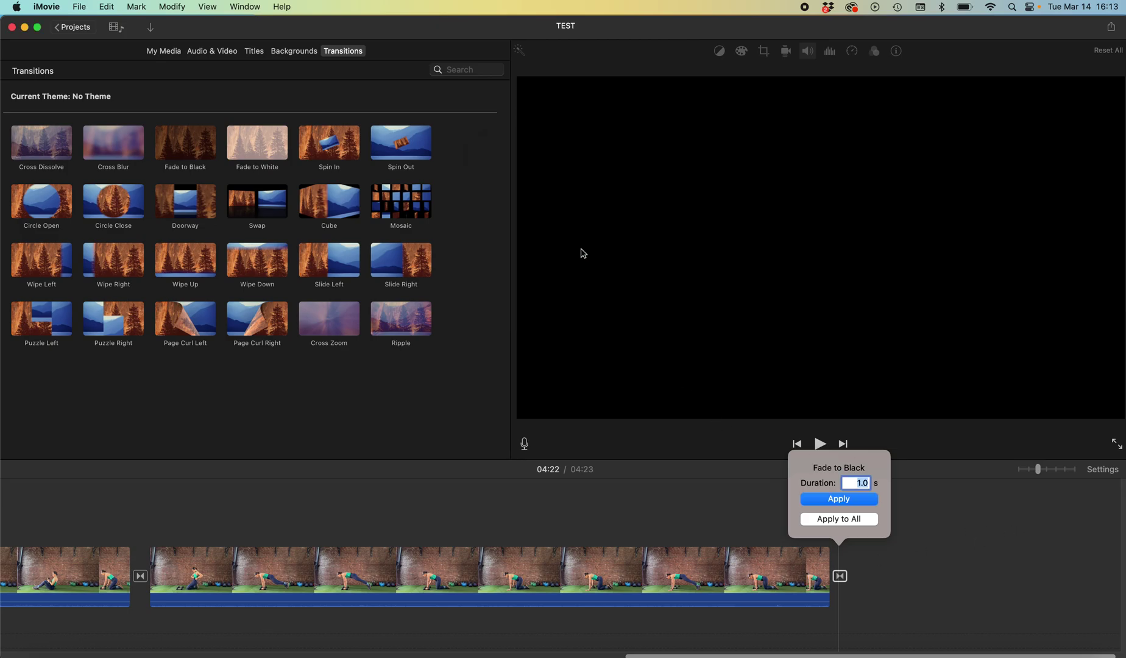
# Prepare the movie for YouTube & Facebook sharing and set its description to TEST
pyautogui.click(945, 529)
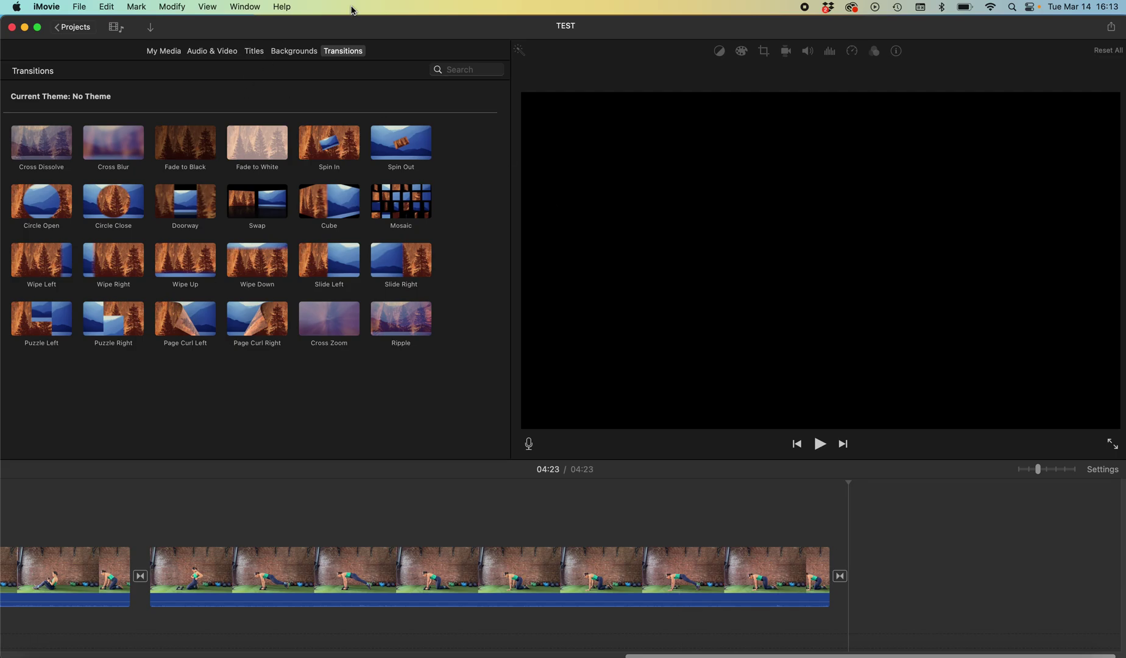
pyautogui.click(82, 7)
pyautogui.moveTo(120, 121)
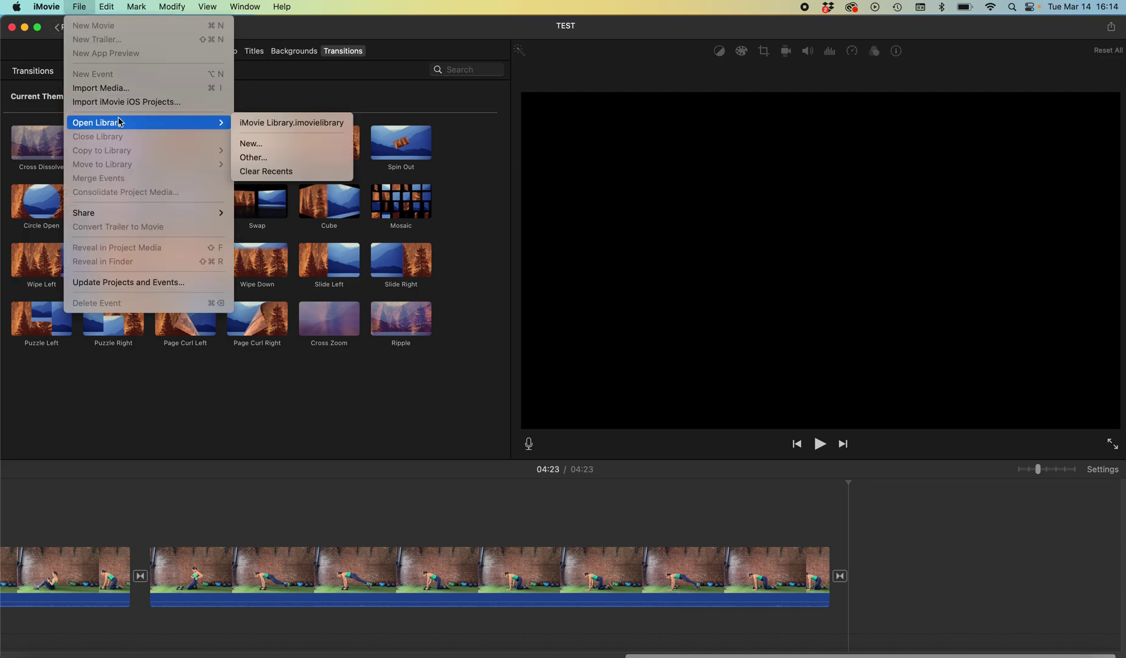
pyautogui.moveTo(113, 218)
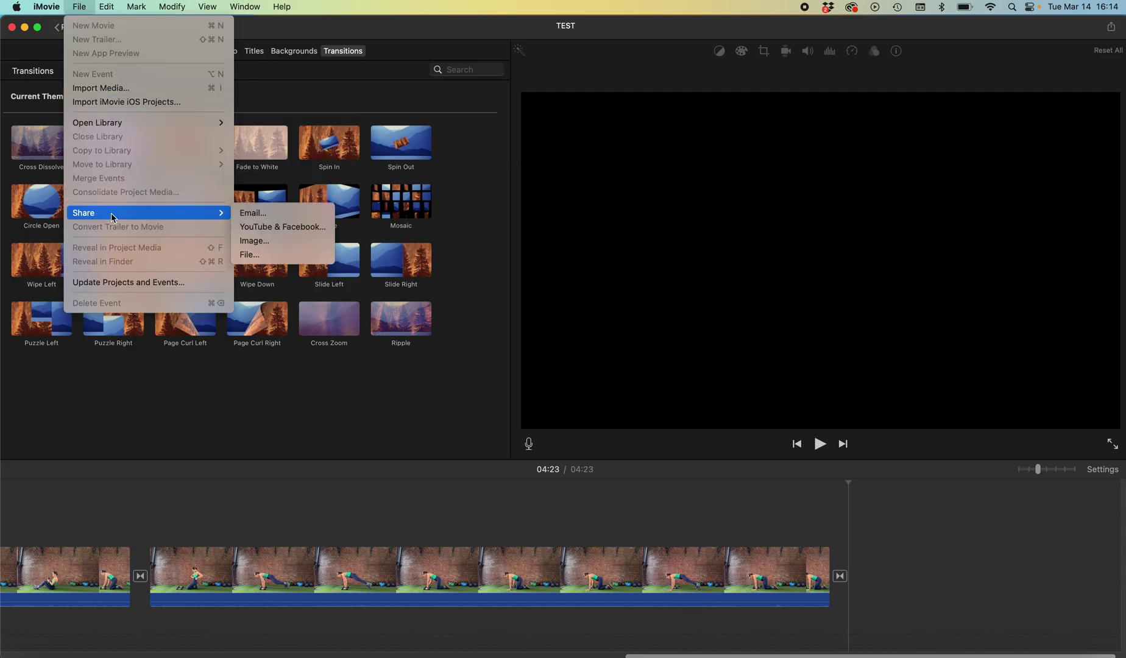
pyautogui.click(308, 235)
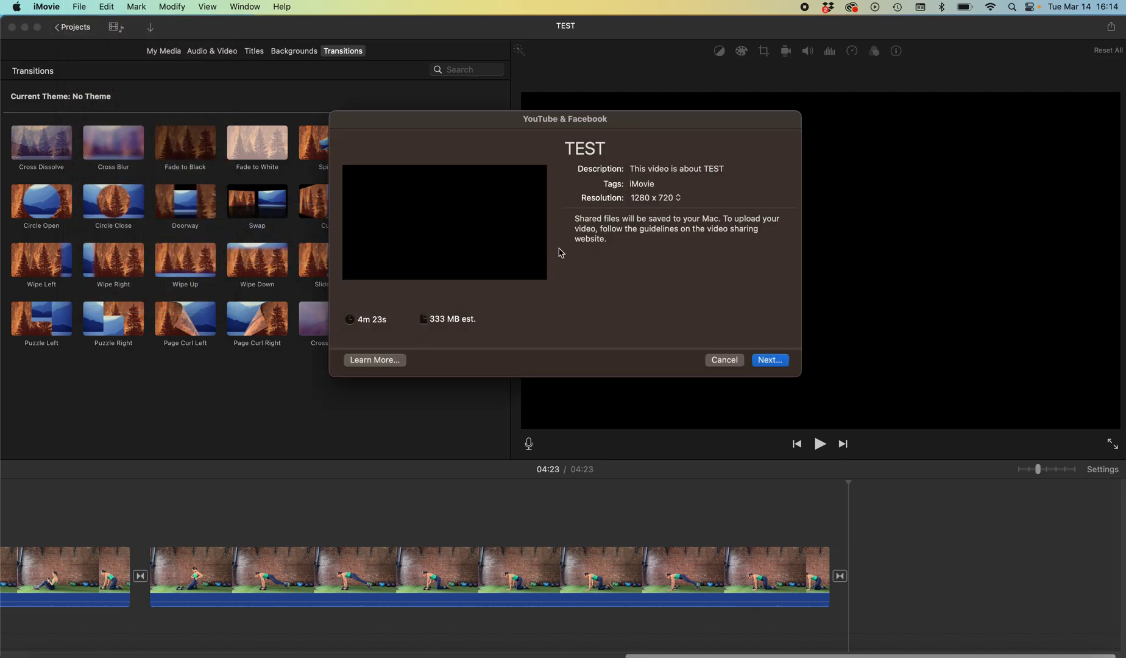
pyautogui.click(664, 169)
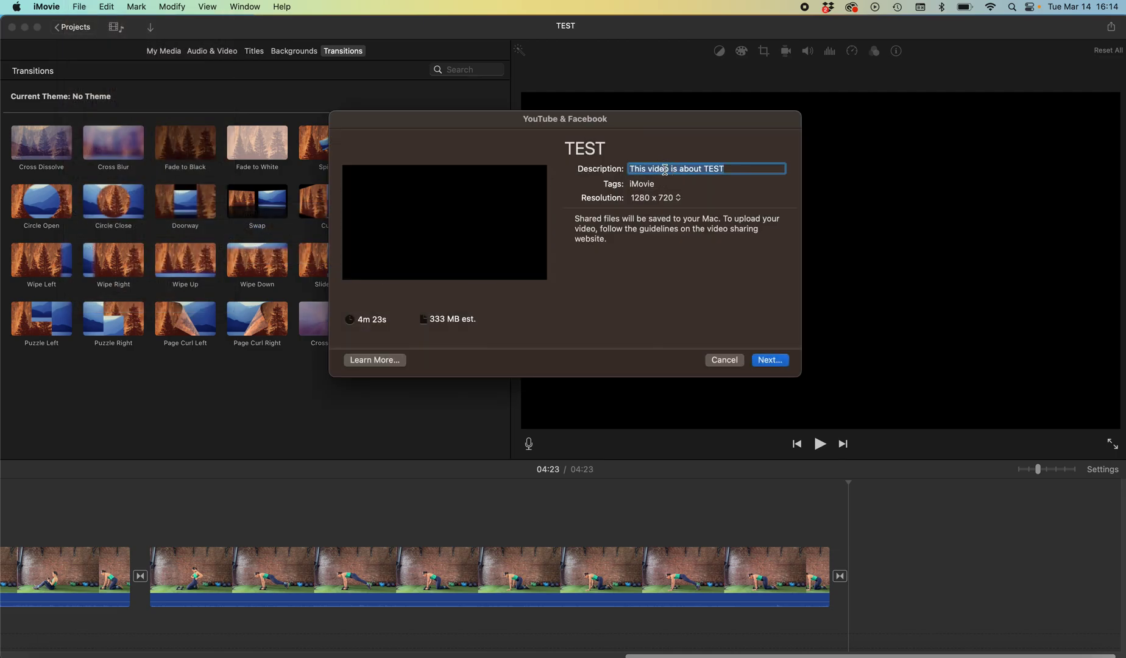
pyautogui.write('TEST')
pyautogui.moveTo(673, 169); pyautogui.dragTo(613, 174)
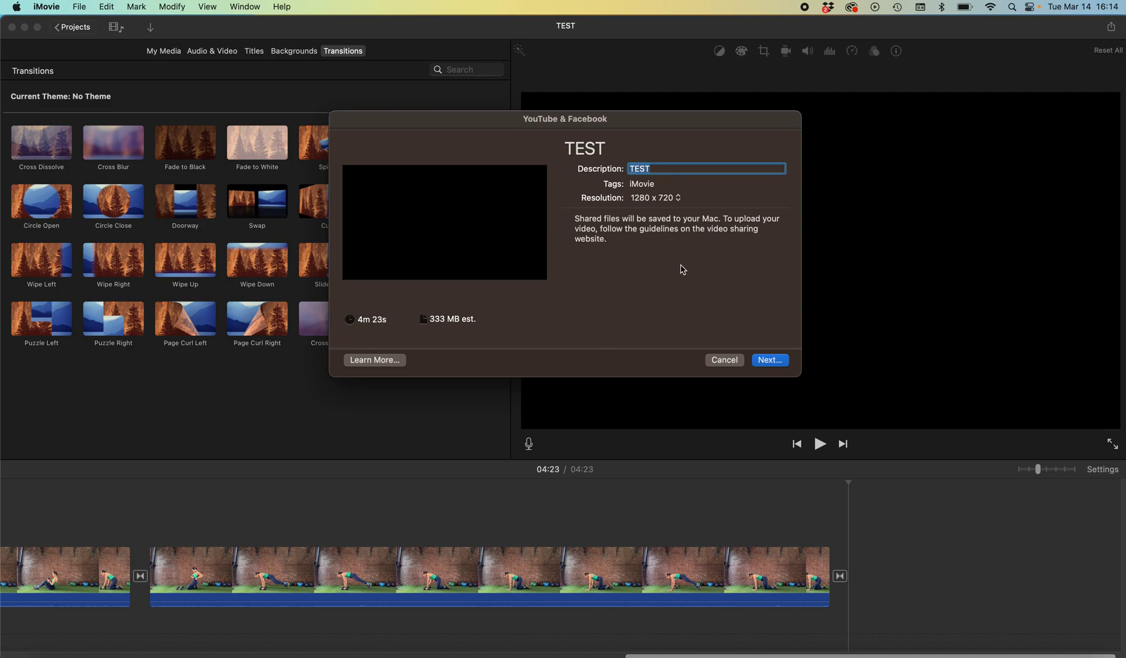
# Continue to saving the shared movie, name the file TEST_forYoutube, and cancel the save without exporting
pyautogui.click(773, 360)
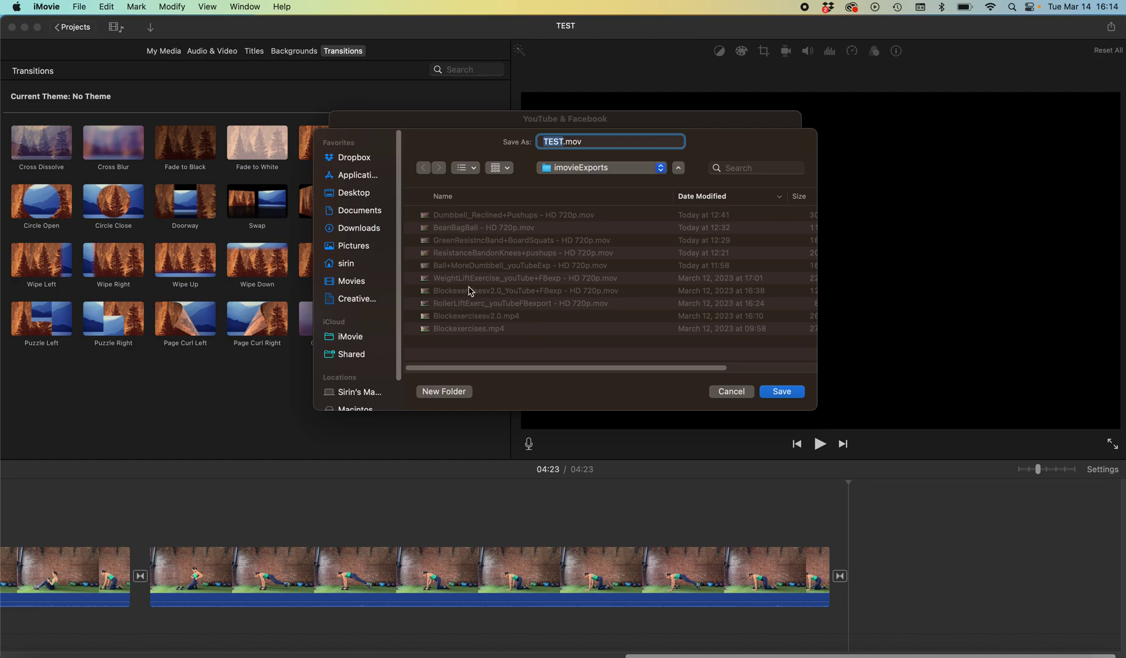
pyautogui.press('super+c')
pyautogui.press('Right')
pyautogui.write('_')
pyautogui.write('forYoutube')
pyautogui.click(733, 393)
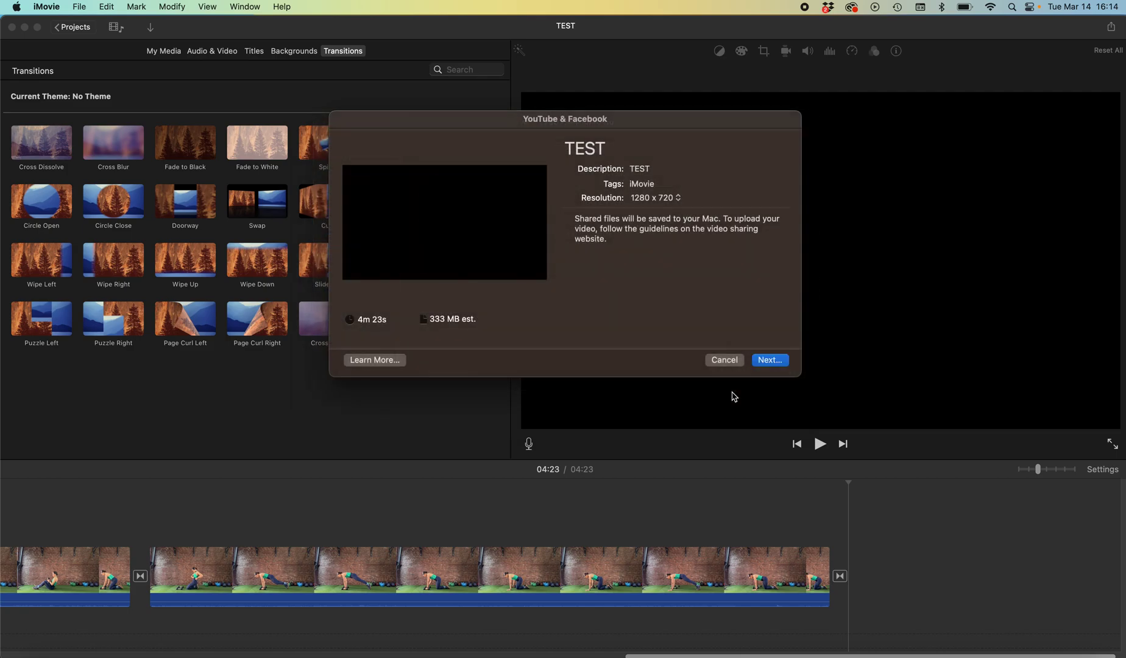